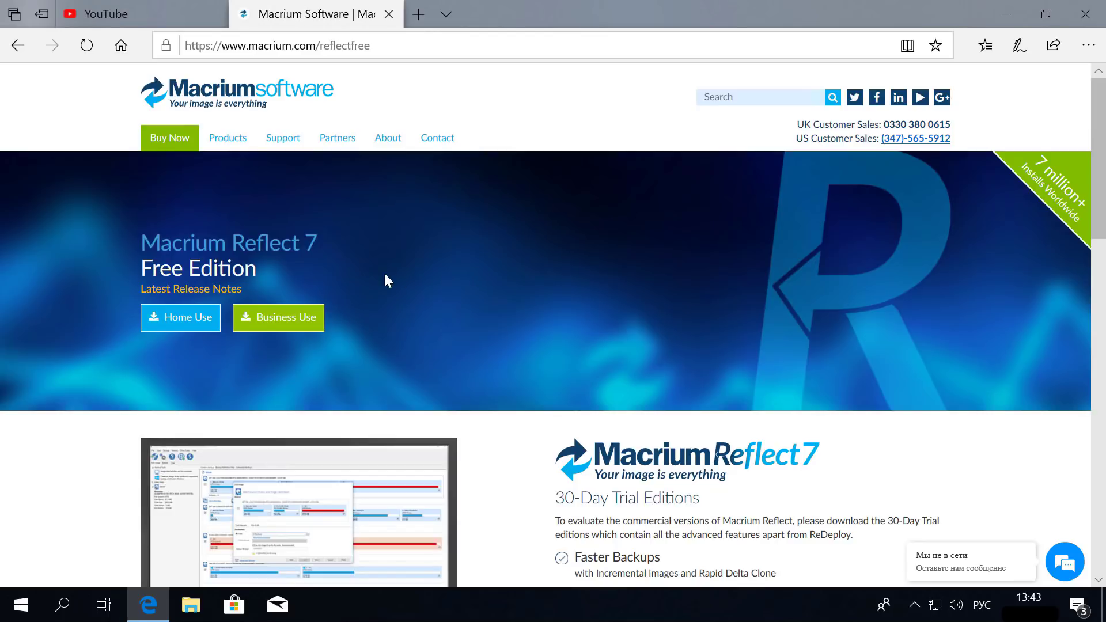
Download the Macrium Reflect 7 Free Edition home-use installer without giving an email, saving ReflectDLHF.exe, and minimize the browser
{"action": "left_click", "coordinate": [191, 316]}
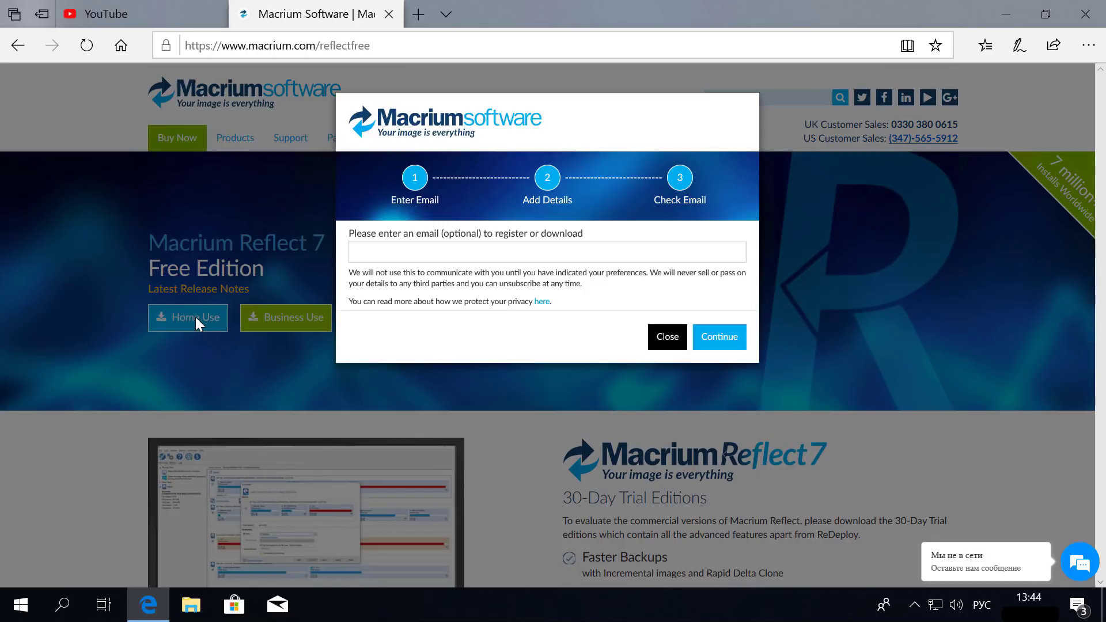
{"action": "left_click", "coordinate": [740, 346]}
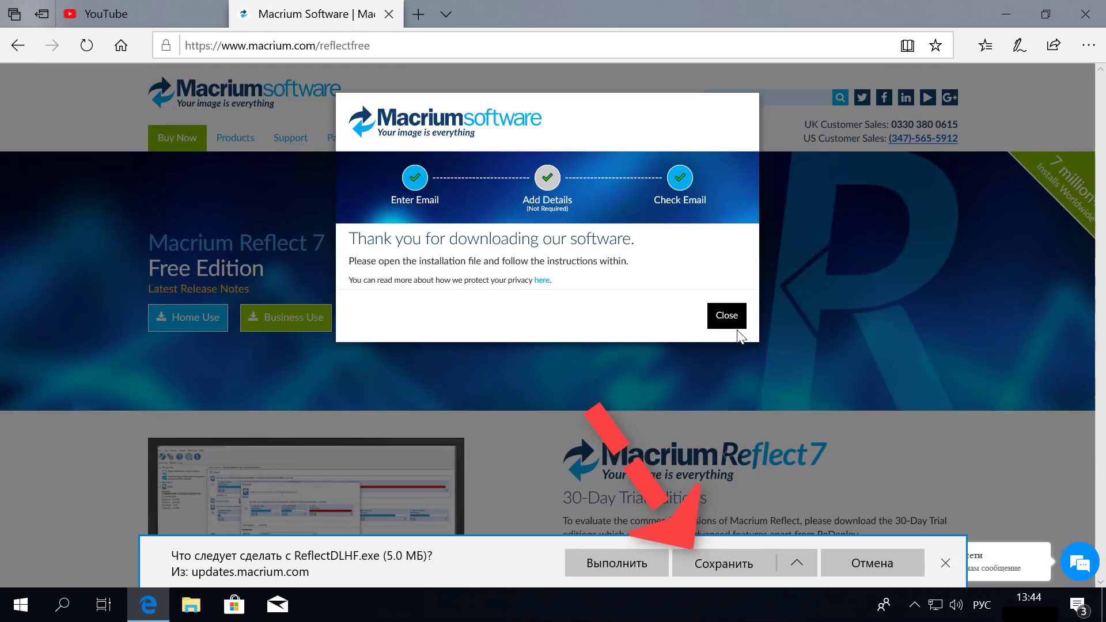
{"action": "left_click", "coordinate": [722, 566]}
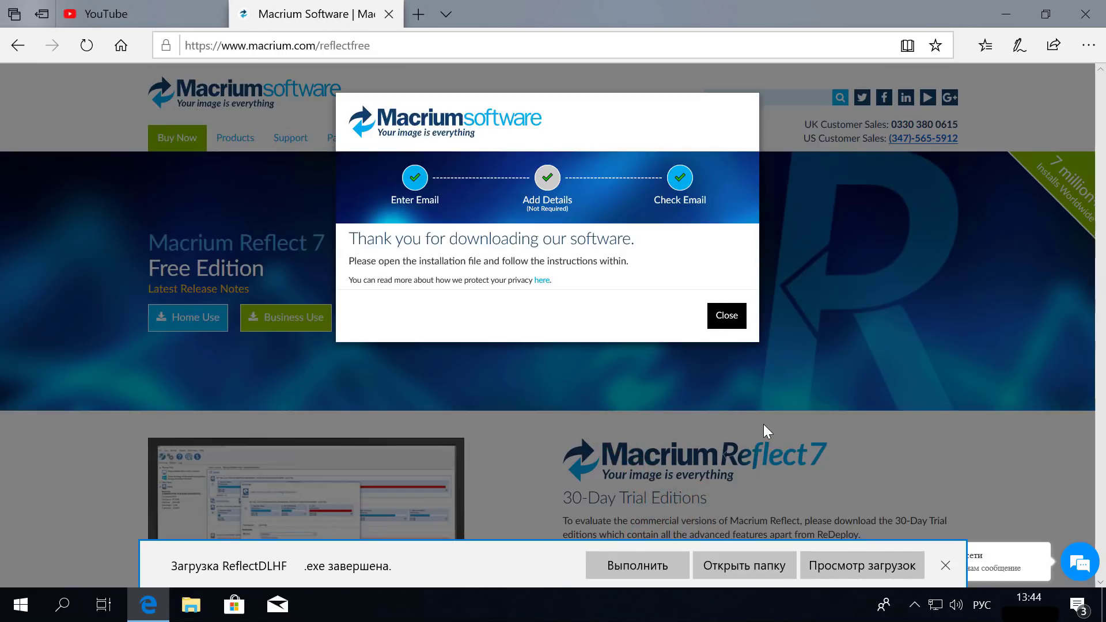
{"action": "left_click", "coordinate": [1008, 13]}
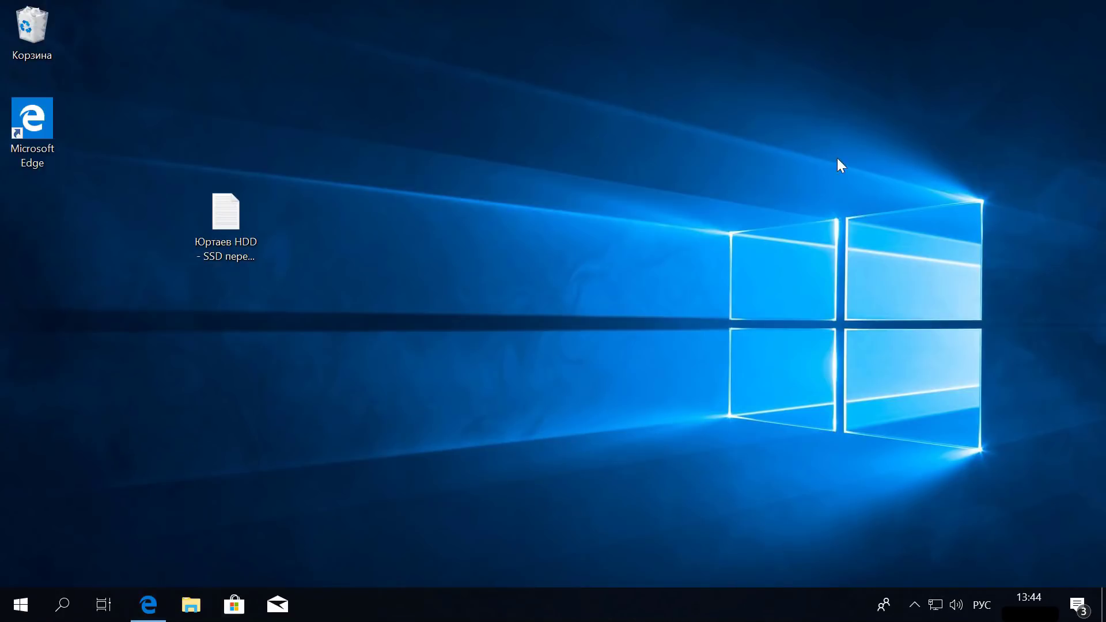
Run ReflectDLHF from the Загрузки folder, start downloading the Free edition package, and close the File Explorer window
{"action": "left_click", "coordinate": [191, 605]}
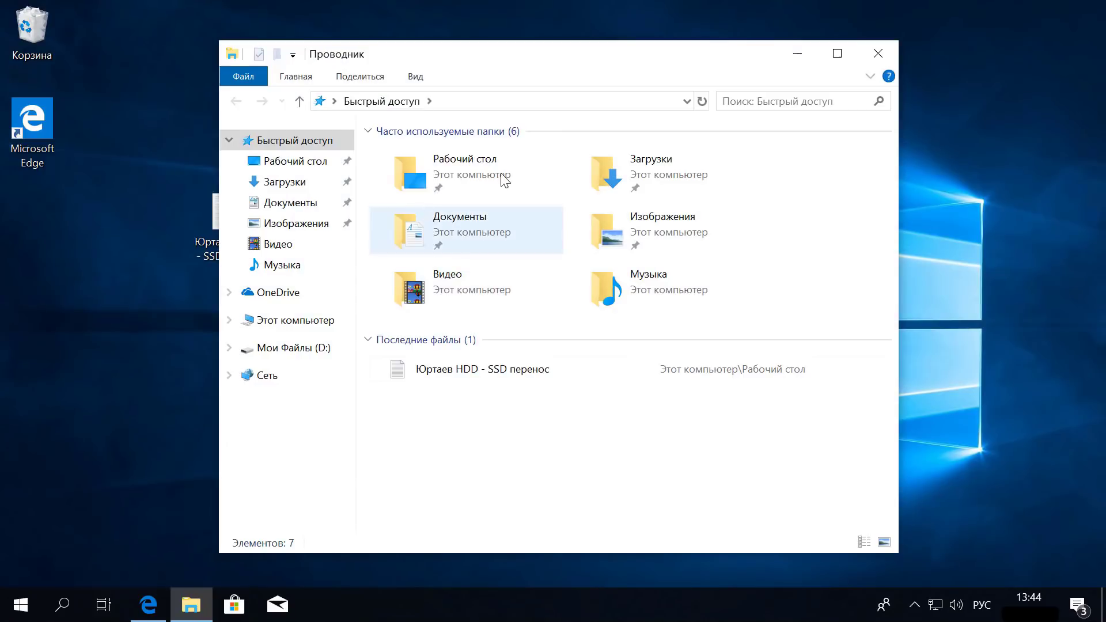
{"action": "double_click", "coordinate": [624, 173]}
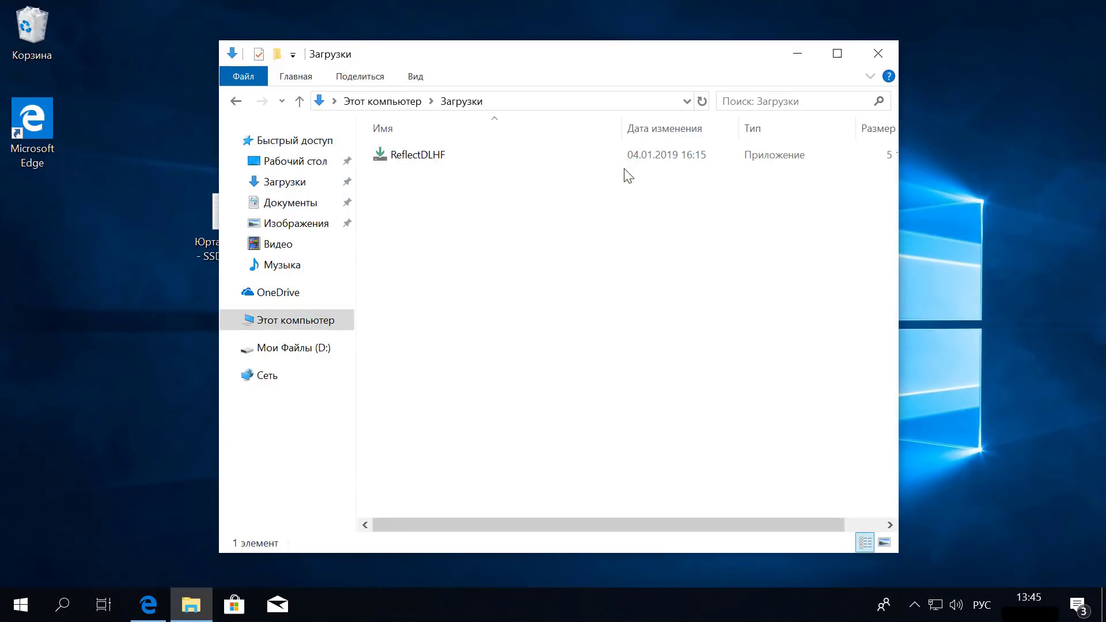
{"action": "double_click", "coordinate": [414, 161]}
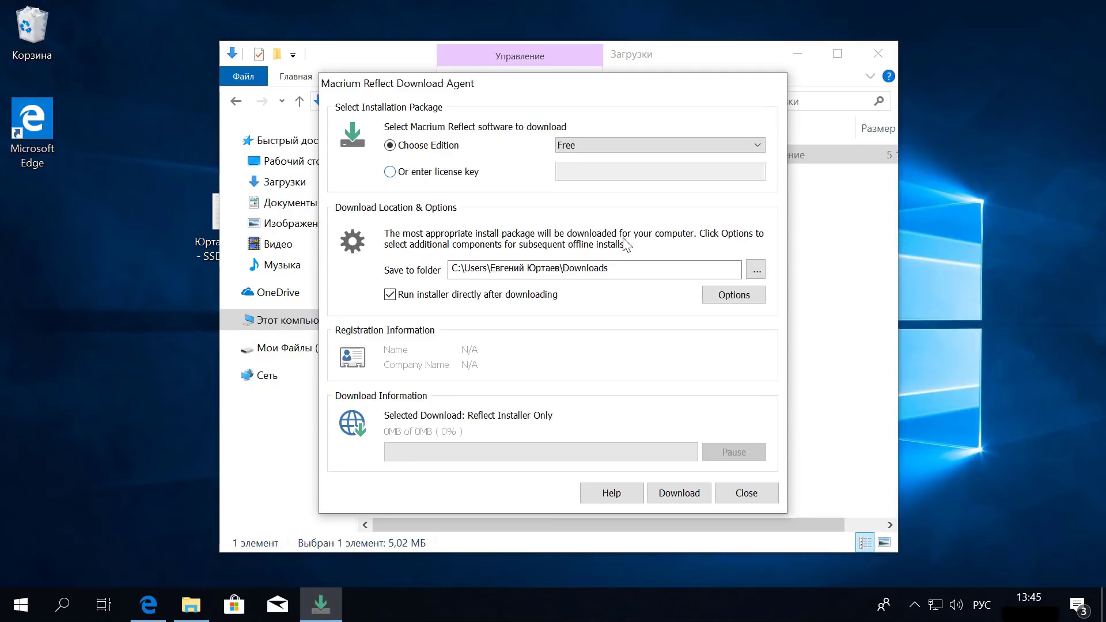
{"action": "left_click", "coordinate": [676, 495]}
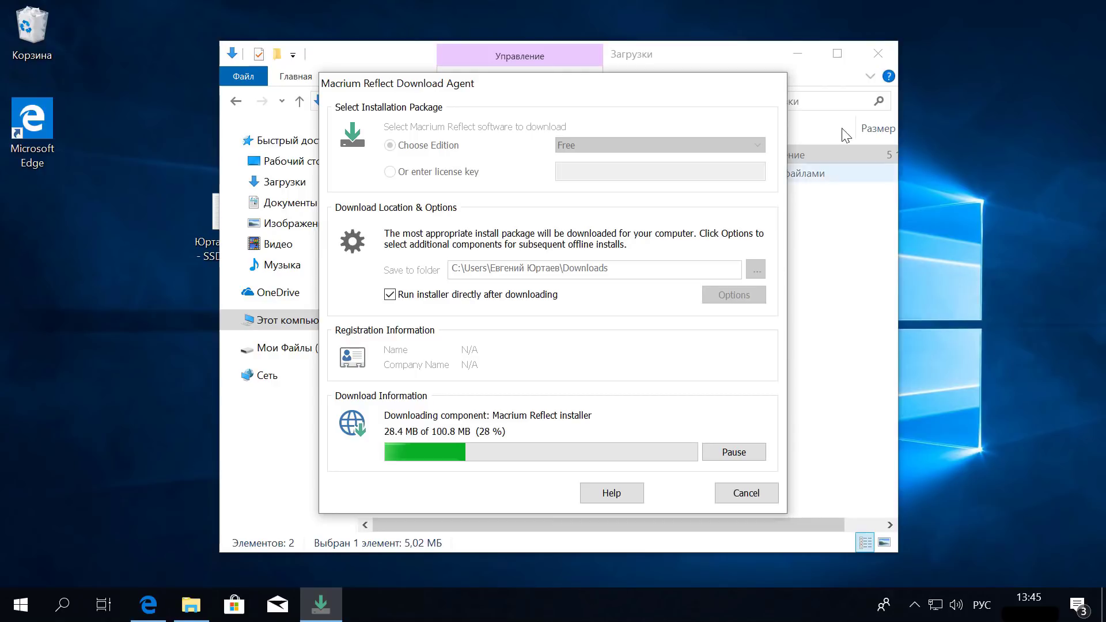
{"action": "left_click", "coordinate": [878, 53]}
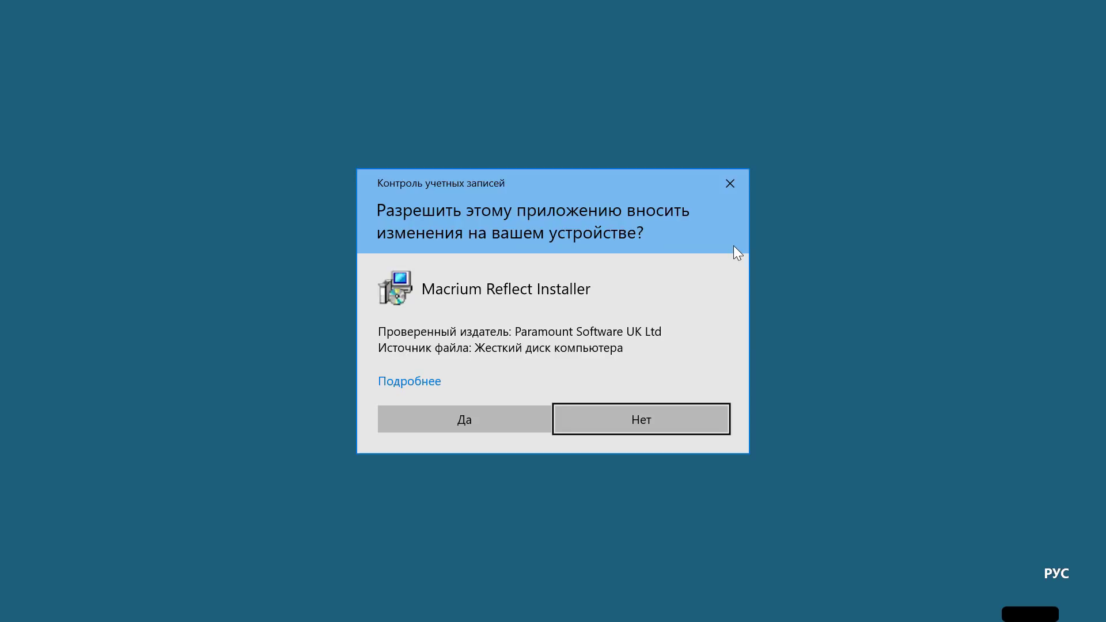
Allow the Macrium Reflect installer to make changes, extract the setup files, and accept the license agreement in the setup wizard
{"action": "left_click", "coordinate": [470, 423]}
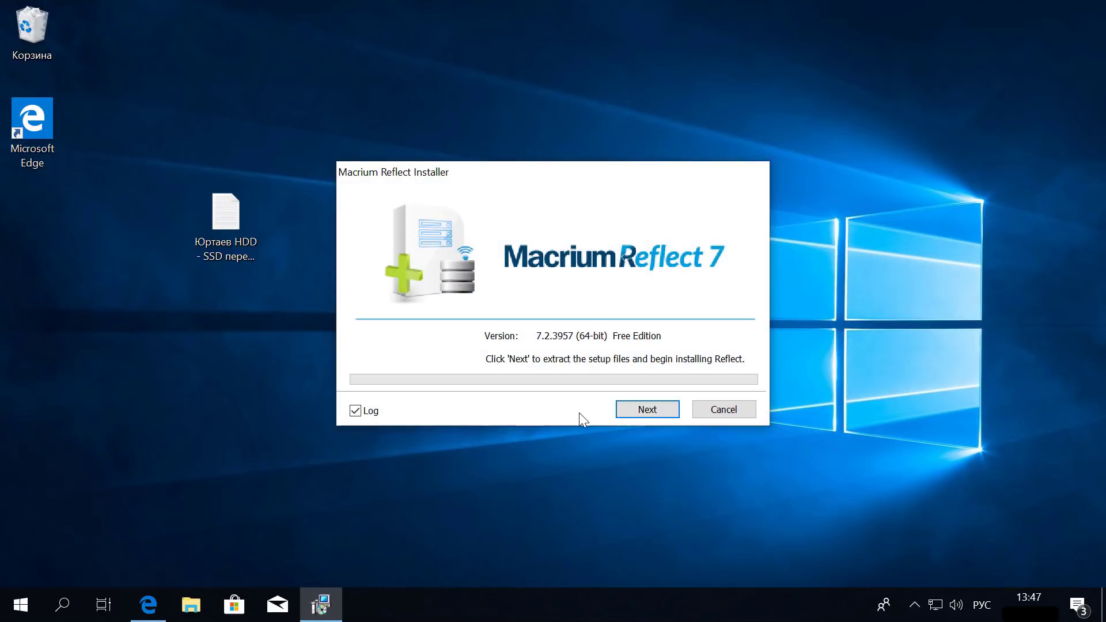
{"action": "left_click", "coordinate": [665, 408]}
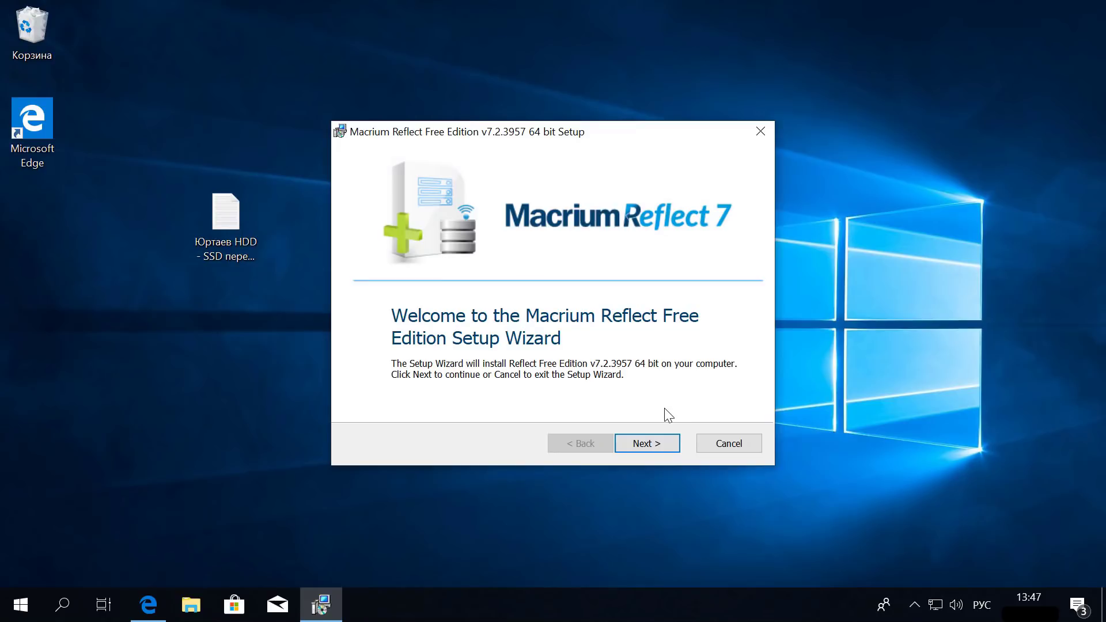
{"action": "left_click", "coordinate": [644, 443]}
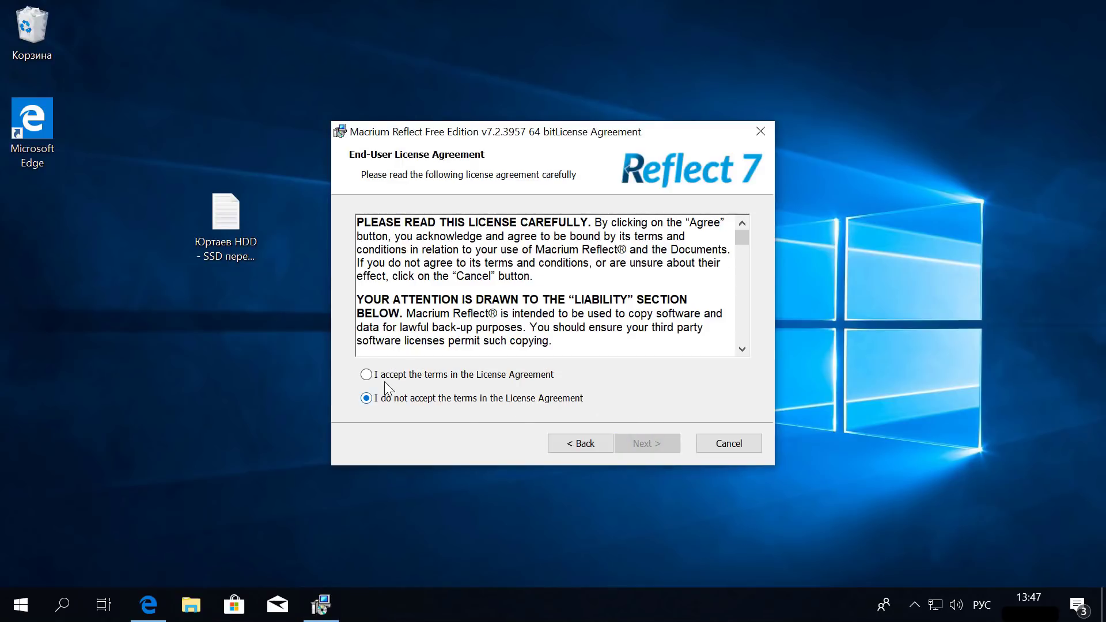
{"action": "left_click", "coordinate": [367, 375]}
{"action": "left_click", "coordinate": [654, 443]}
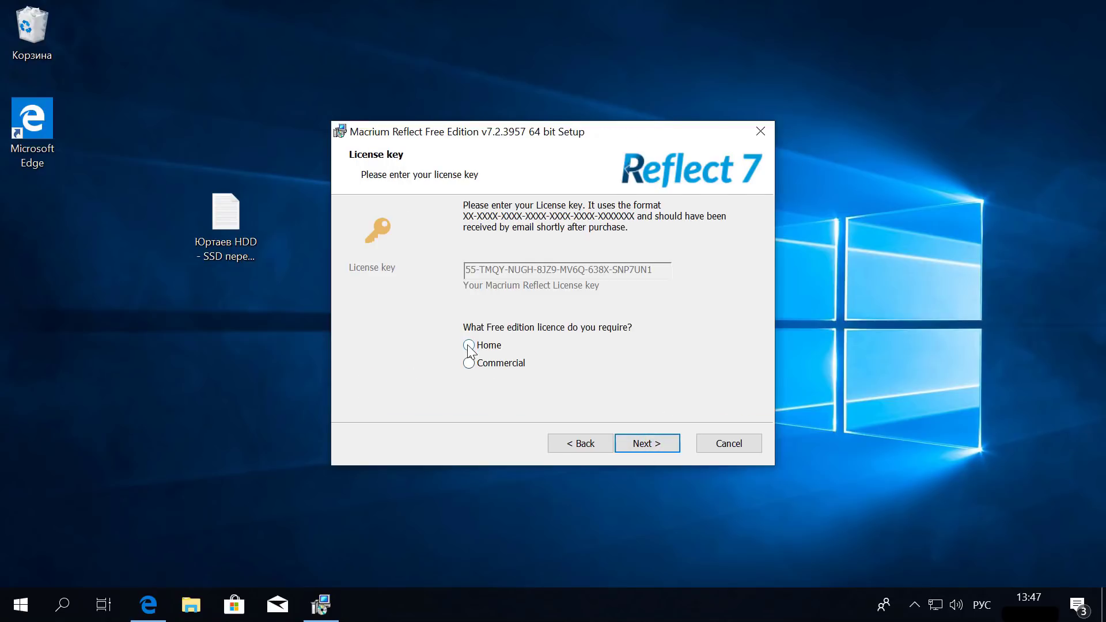
Choose the Home licence and continue without registering this installation of Macrium Reflect
{"action": "left_click", "coordinate": [469, 345]}
{"action": "left_click", "coordinate": [651, 444]}
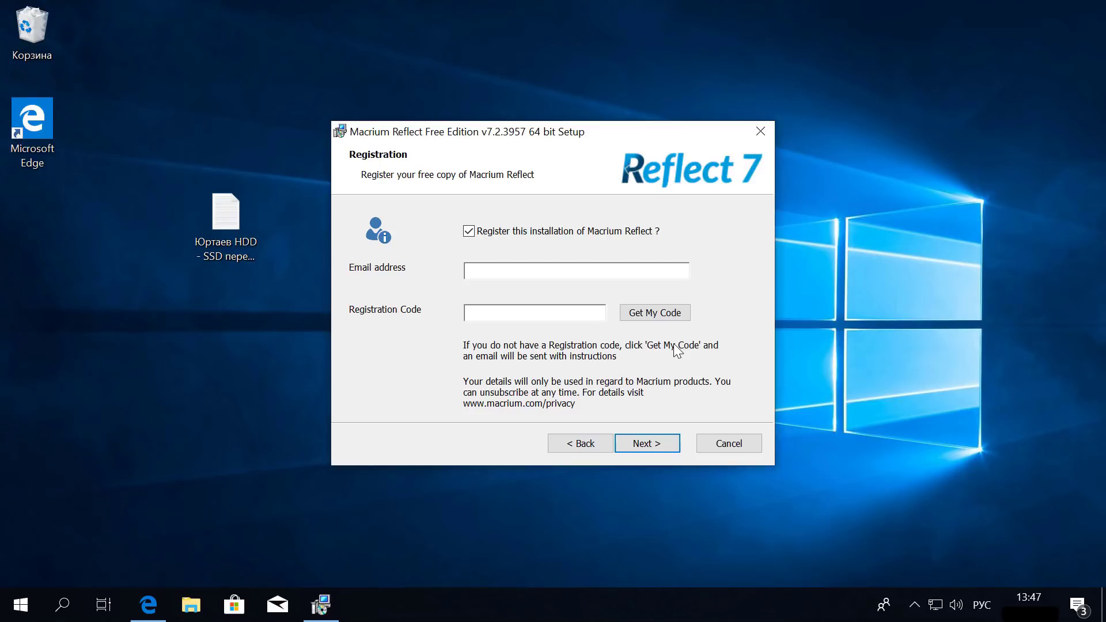
{"action": "left_click", "coordinate": [471, 269]}
{"action": "left_click", "coordinate": [479, 313]}
{"action": "left_click", "coordinate": [469, 231]}
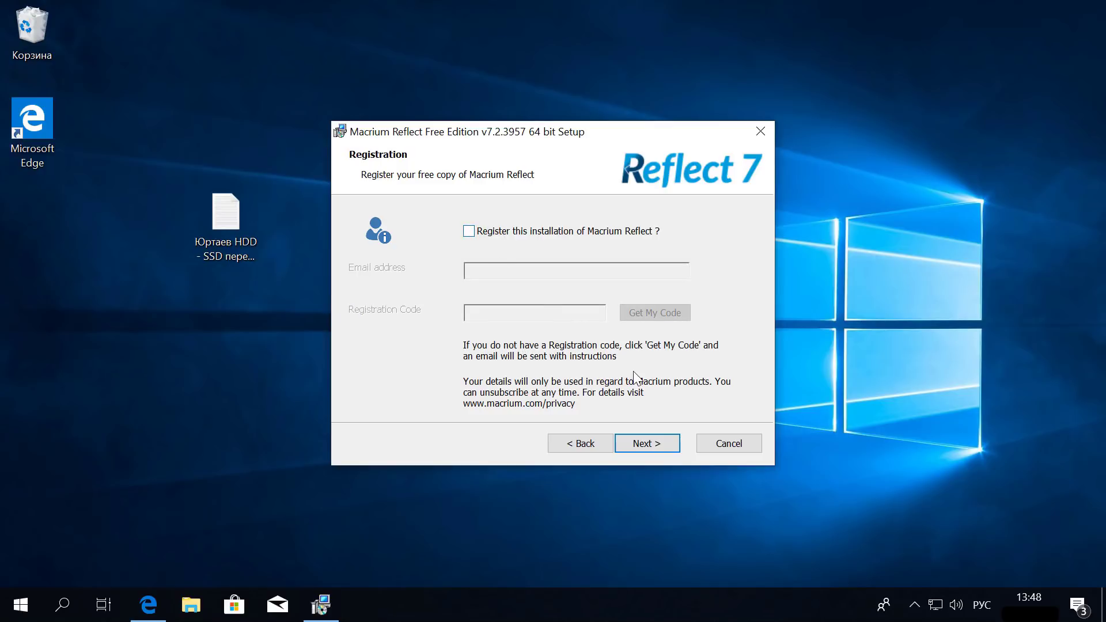
{"action": "left_click", "coordinate": [649, 446]}
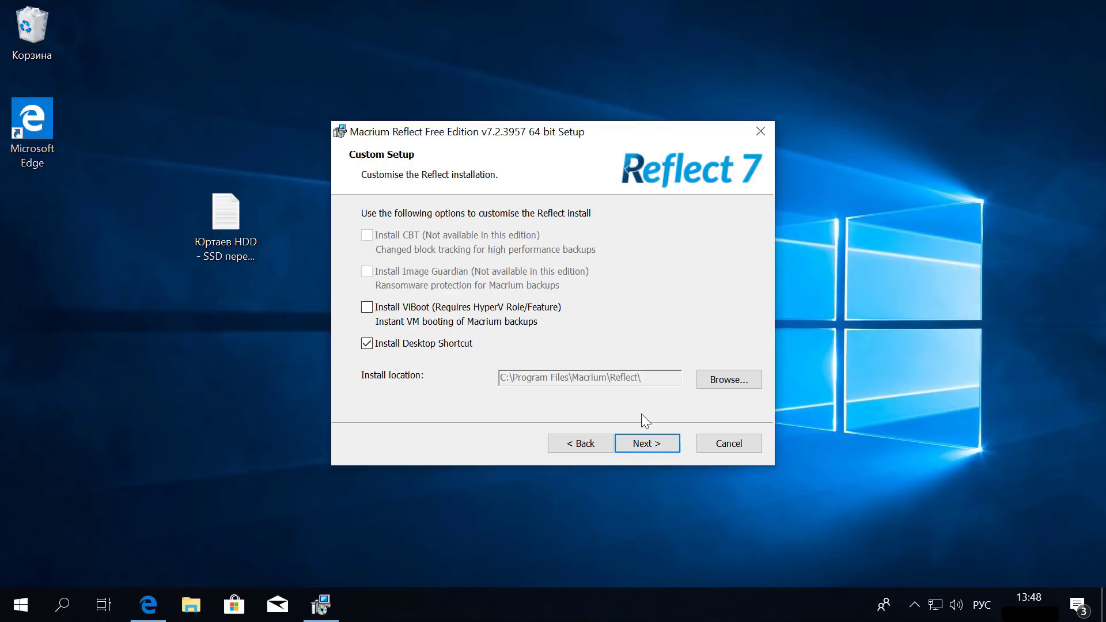
Install Macrium Reflect with the default custom setup options and finish the wizard with Launch now turned off
{"action": "left_click", "coordinate": [656, 441]}
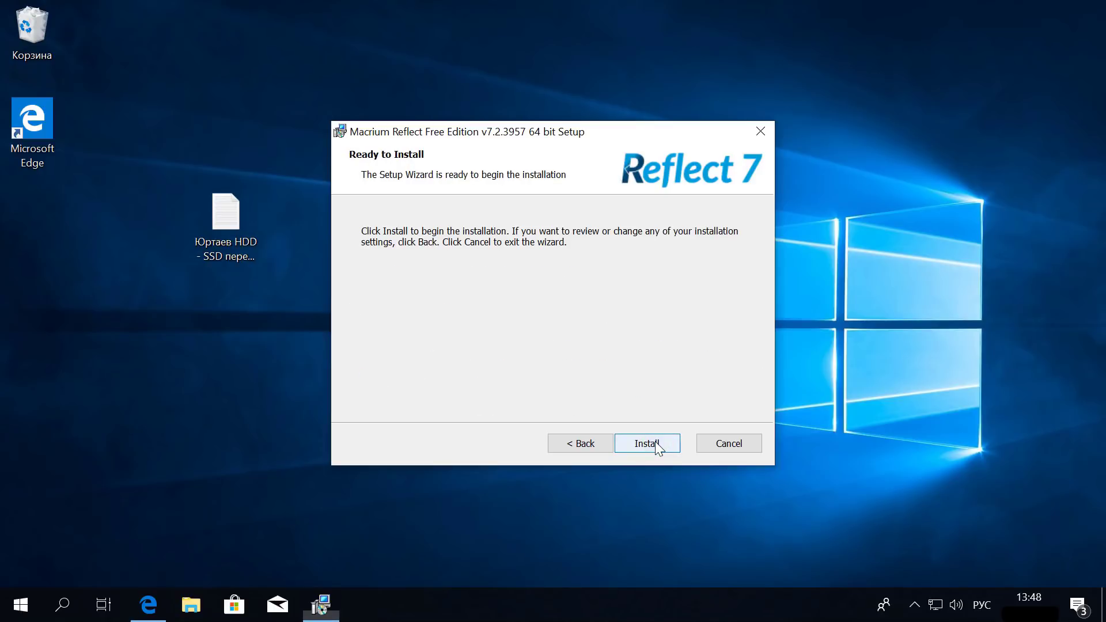
{"action": "left_click", "coordinate": [661, 446]}
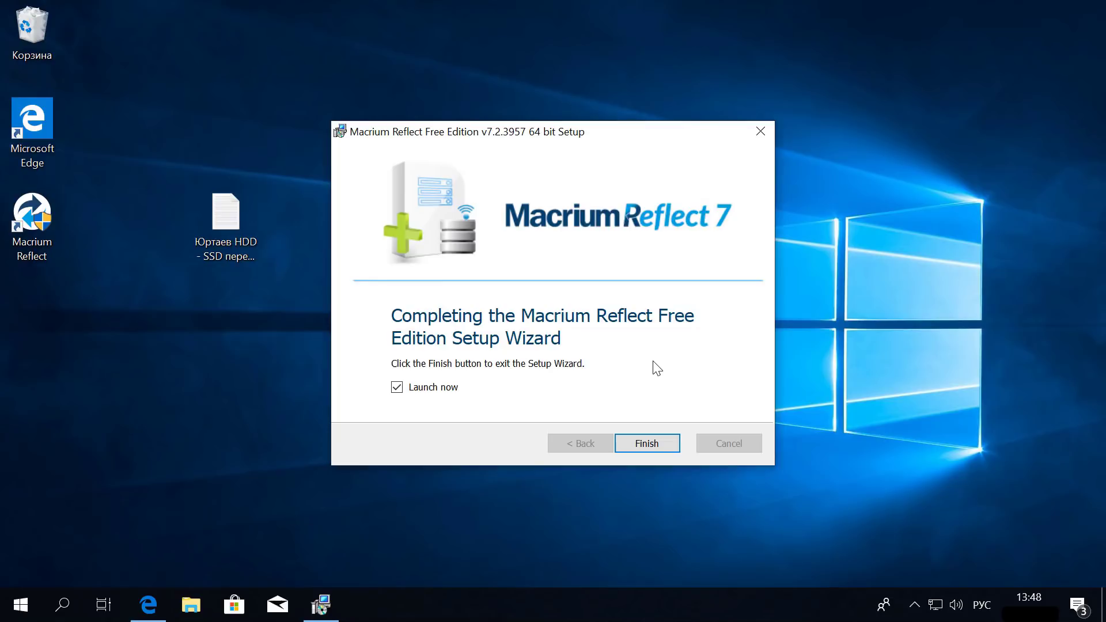
{"action": "left_click", "coordinate": [397, 387]}
{"action": "left_click", "coordinate": [650, 443]}
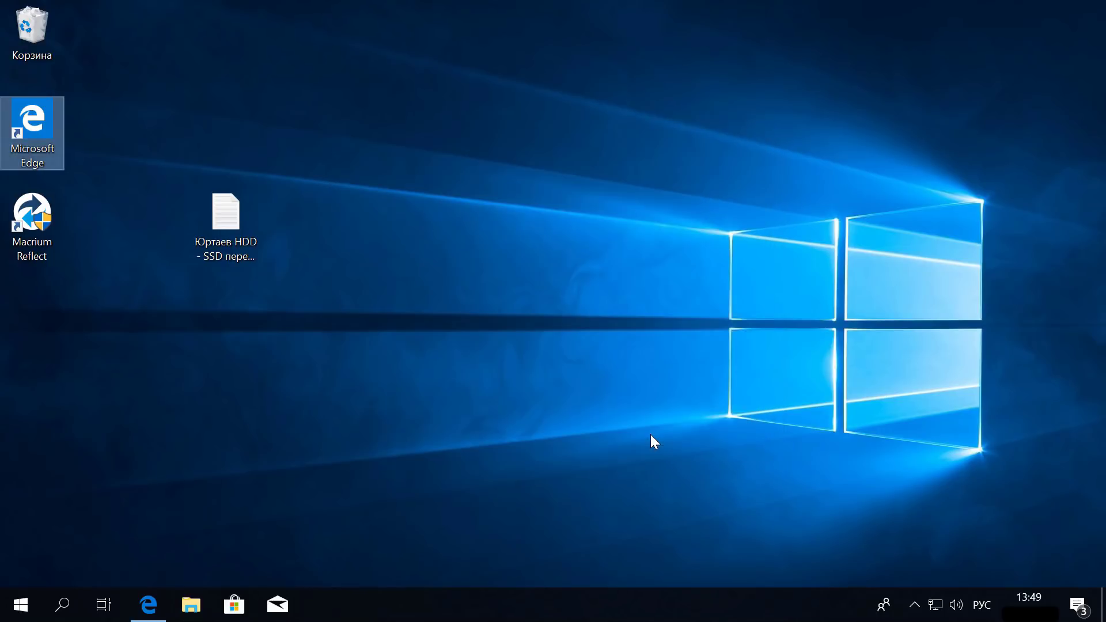
{"action": "left_click", "coordinate": [592, 344]}
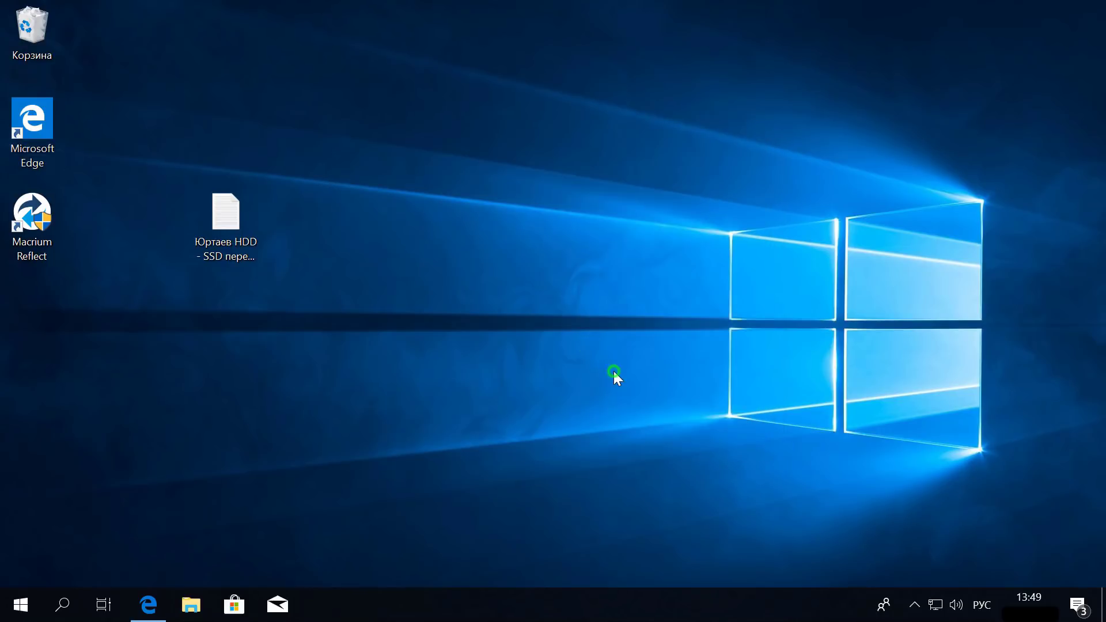
{"action": "left_click", "coordinate": [36, 234]}
{"action": "left_click", "coordinate": [21, 602]}
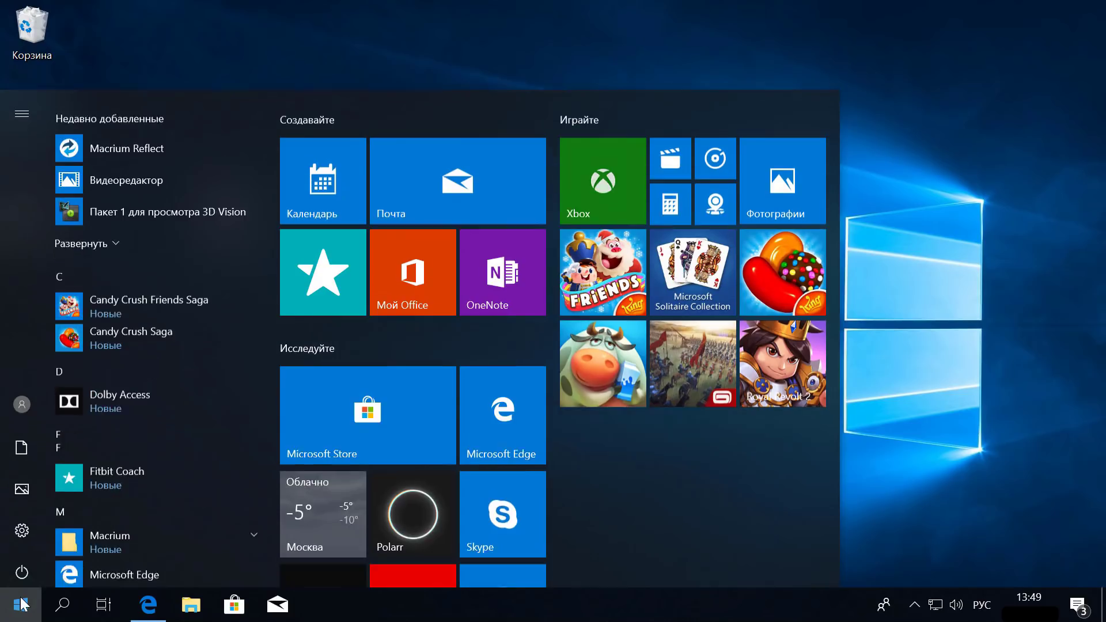
{"action": "left_click", "coordinate": [22, 604]}
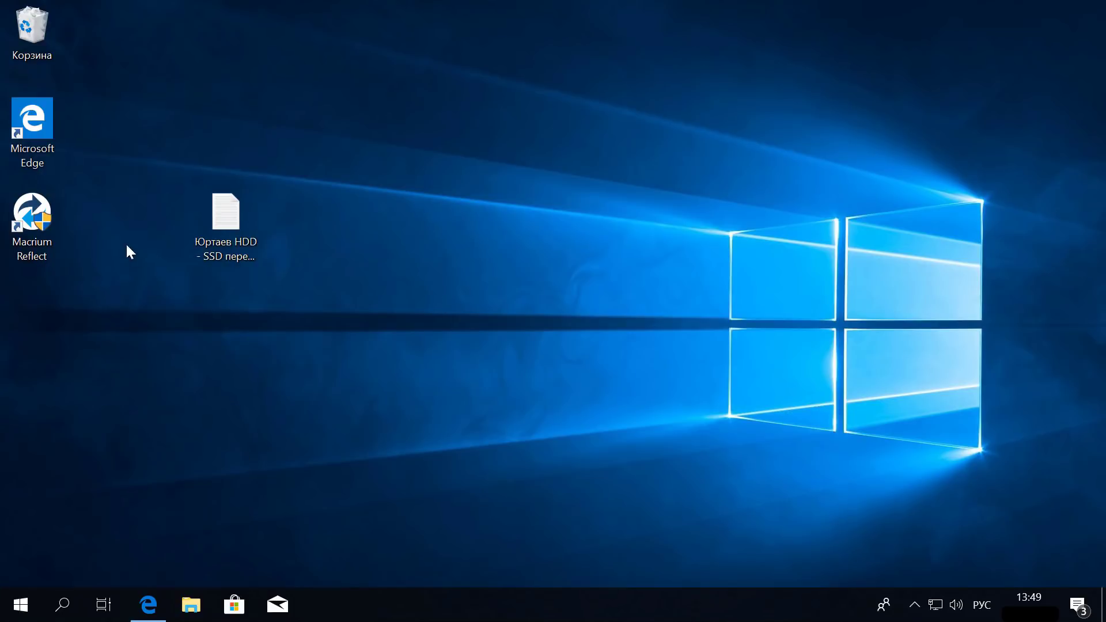
Launch Macrium Reflect from the desktop and allow it to make changes to the device
{"action": "double_click", "coordinate": [49, 216]}
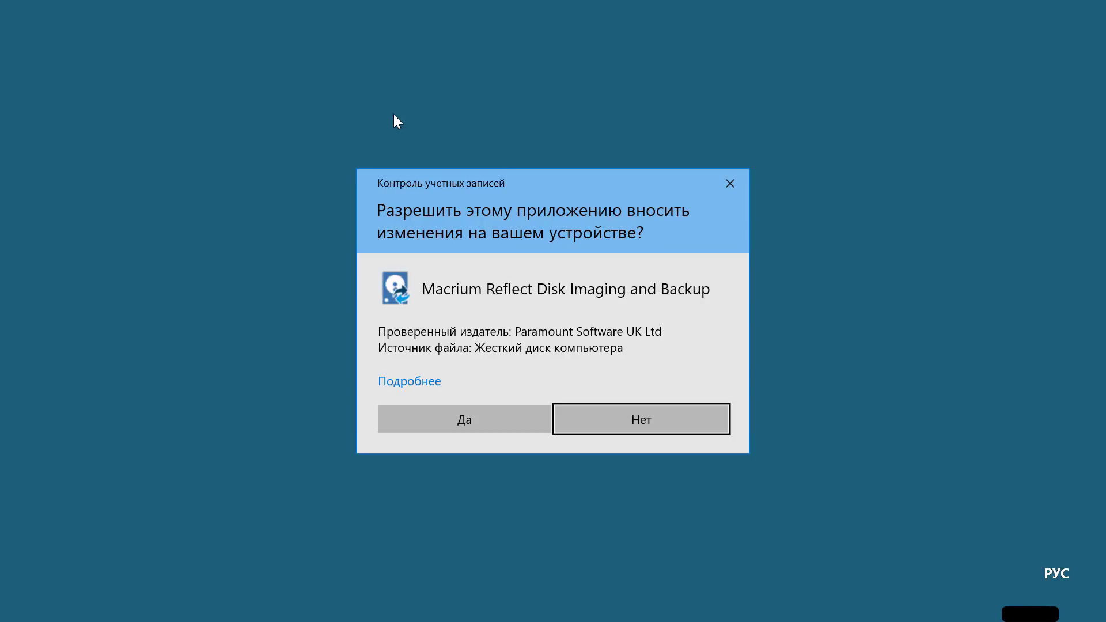
{"action": "left_click", "coordinate": [458, 420]}
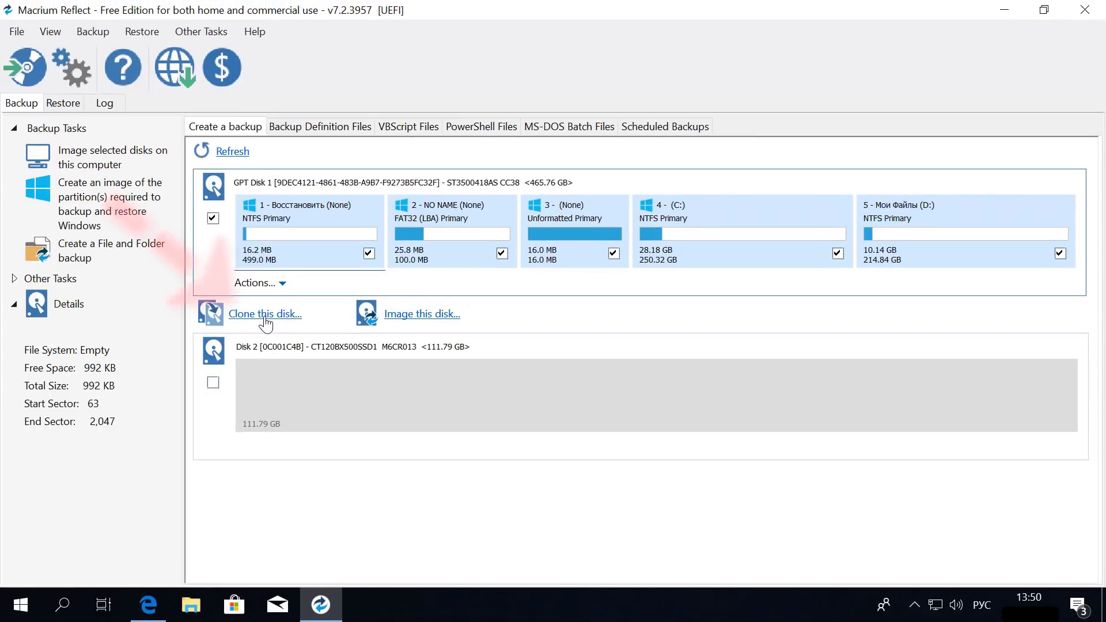
{"action": "left_click", "coordinate": [264, 315]}
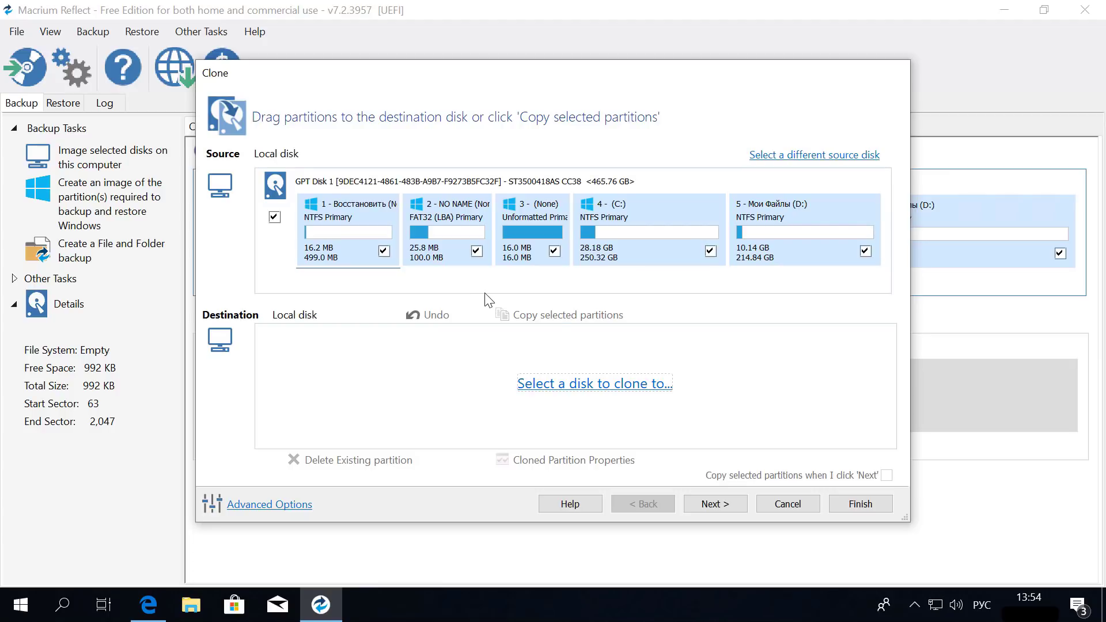
{"action": "left_click", "coordinate": [586, 385]}
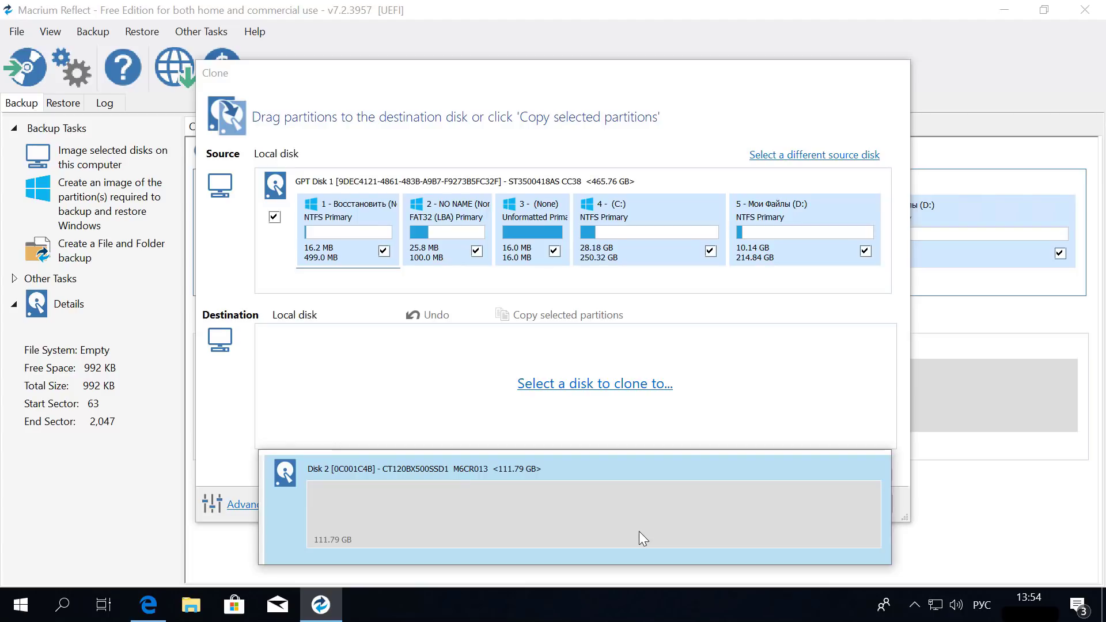
{"action": "left_click", "coordinate": [551, 508]}
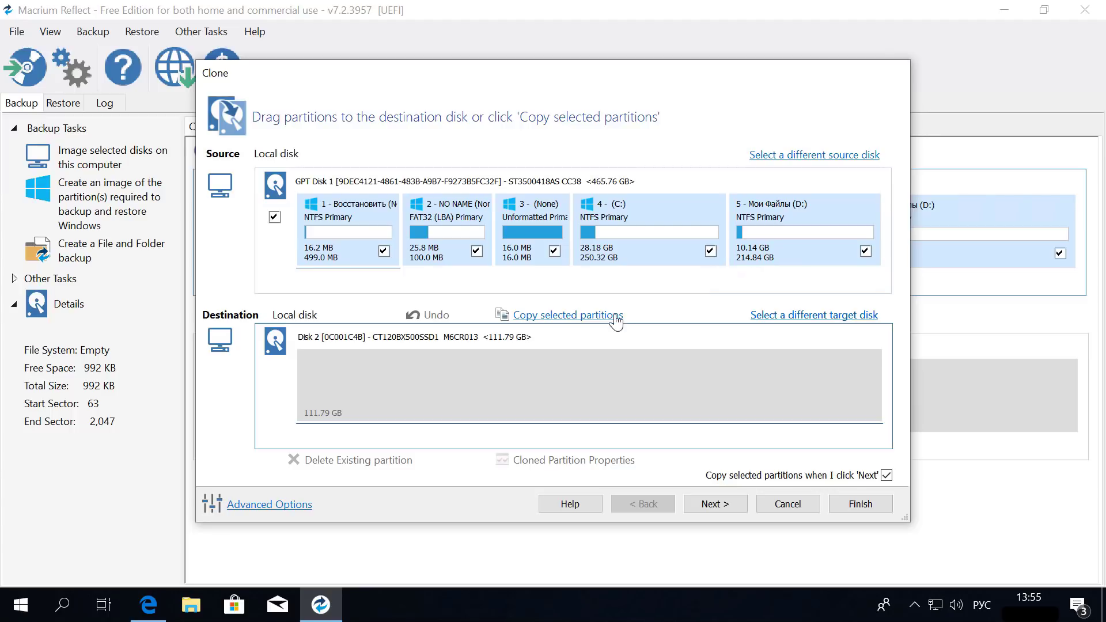
{"action": "left_click", "coordinate": [564, 316]}
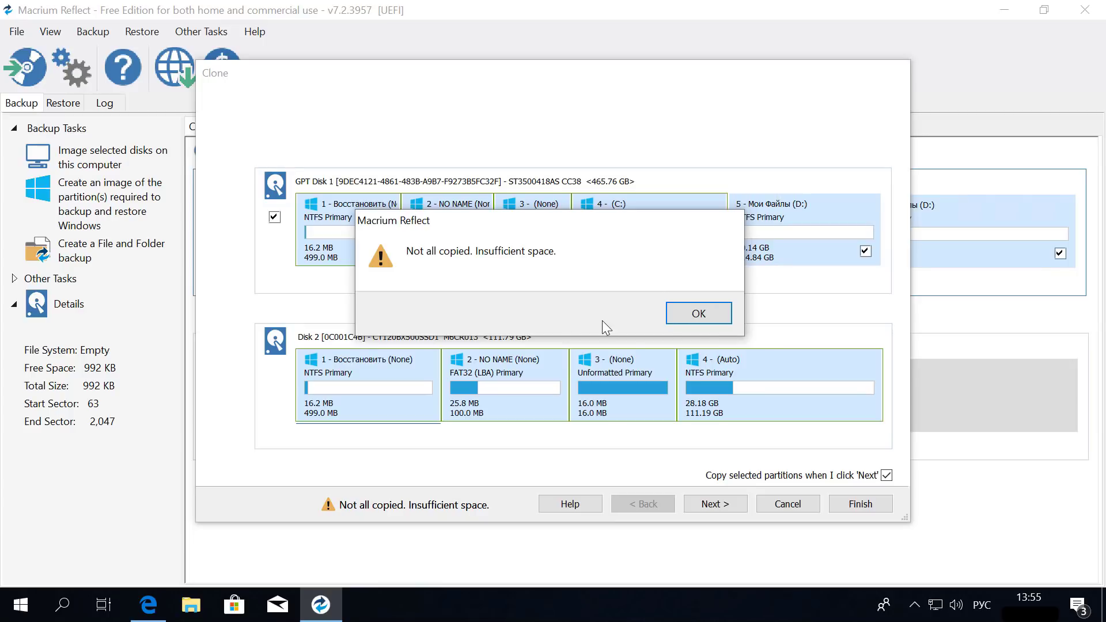
{"action": "left_click", "coordinate": [702, 312]}
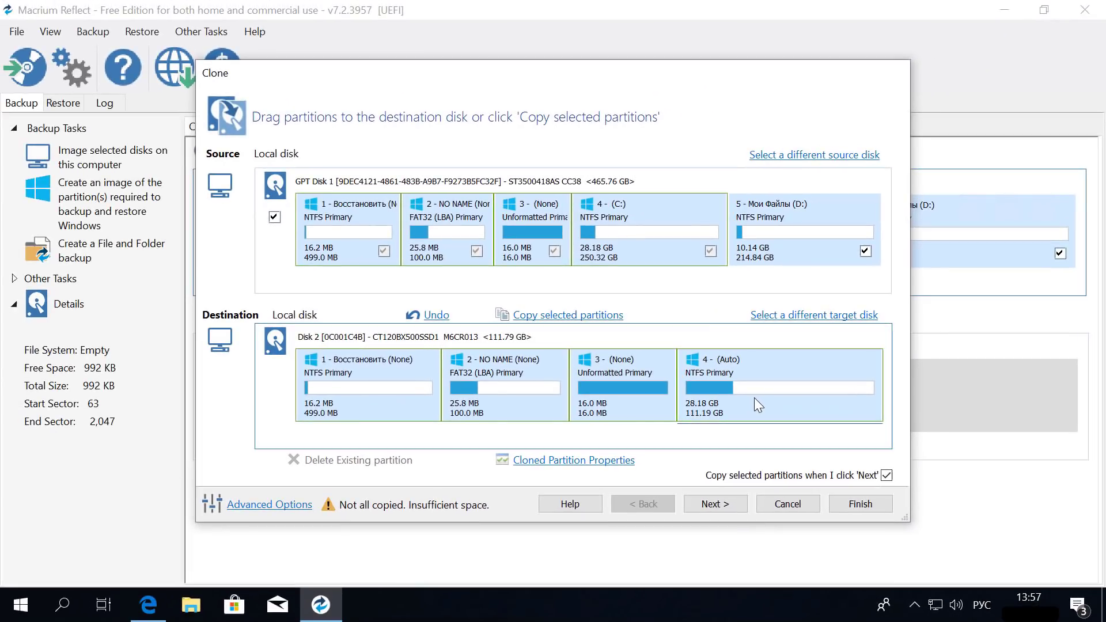
{"action": "left_click", "coordinate": [788, 505]}
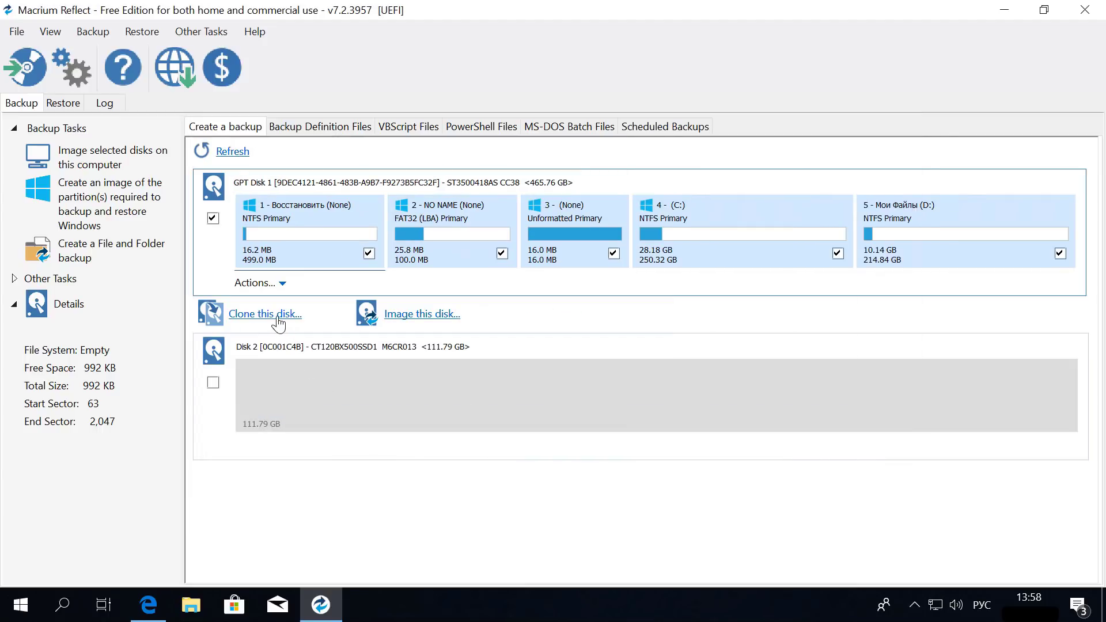
Start cloning GPT Disk 1 and select Disk 2, the 111.79 GB CT120BX500SSD1, as the destination
{"action": "left_click", "coordinate": [277, 325]}
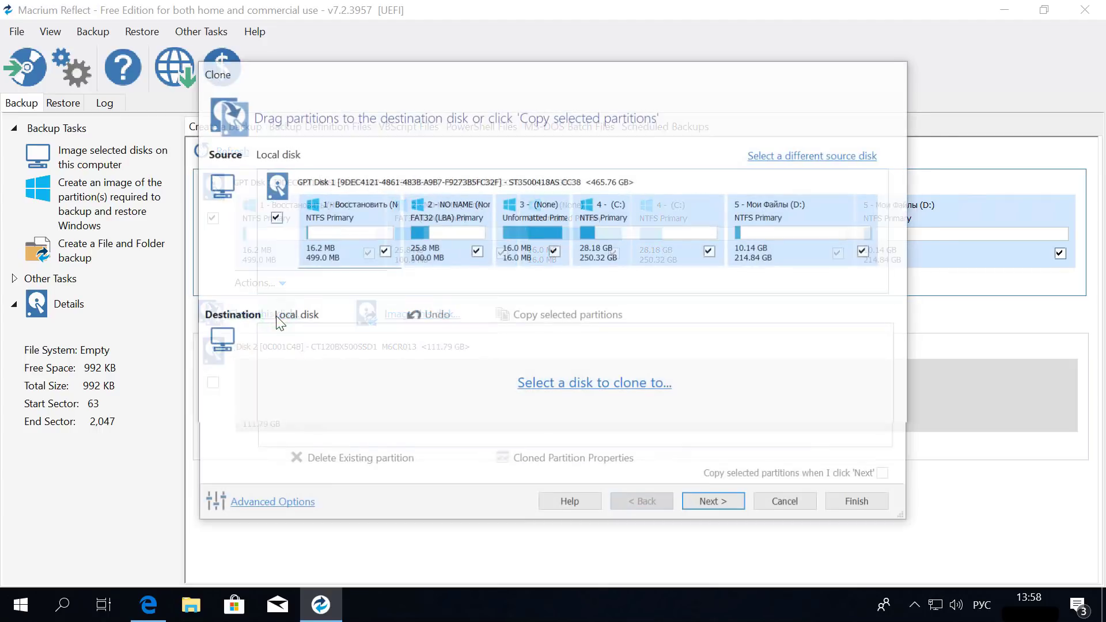
{"action": "left_click", "coordinate": [598, 388]}
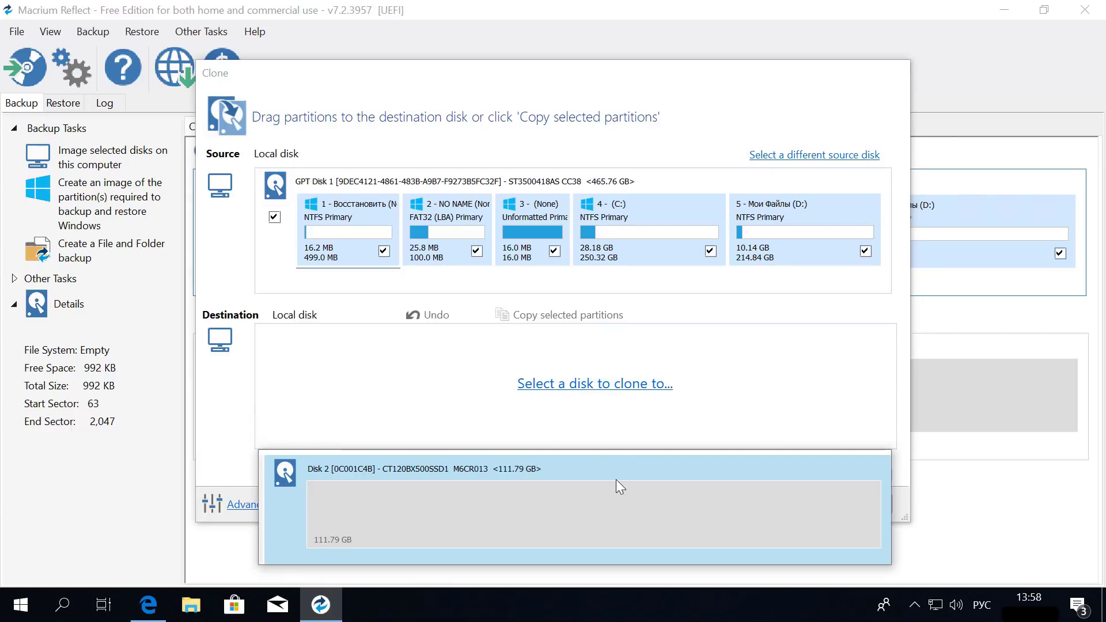
{"action": "left_click", "coordinate": [621, 521]}
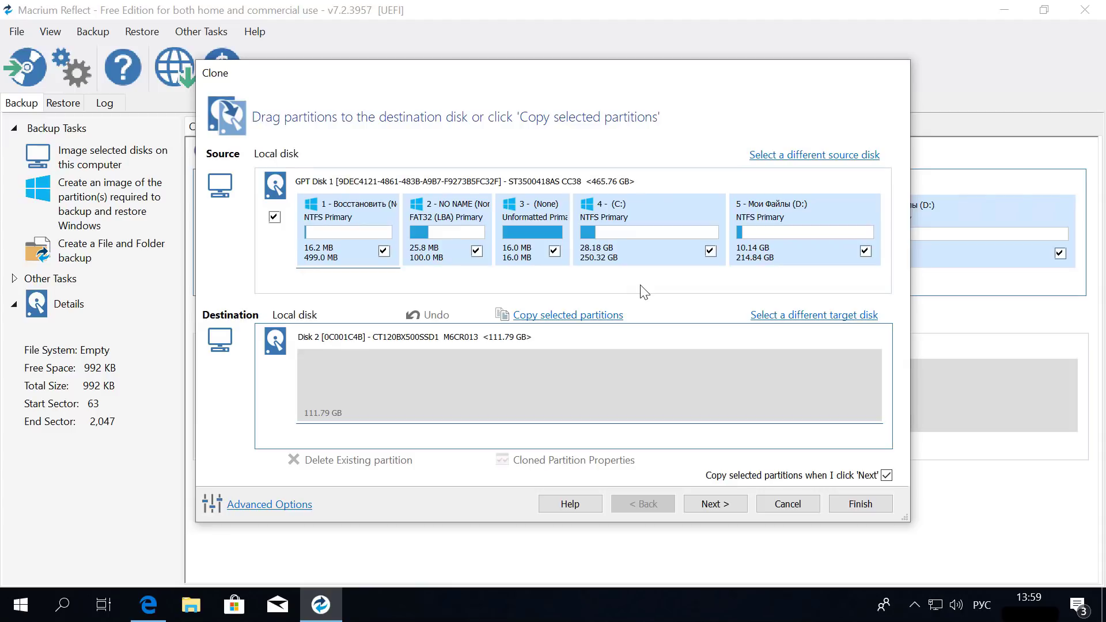
Copy source partitions 1 through 4, including the Windows partition C:, in order onto destination Disk 2
{"action": "left_click_drag", "start_coordinate": [321, 248], "coordinate": [324, 402]}
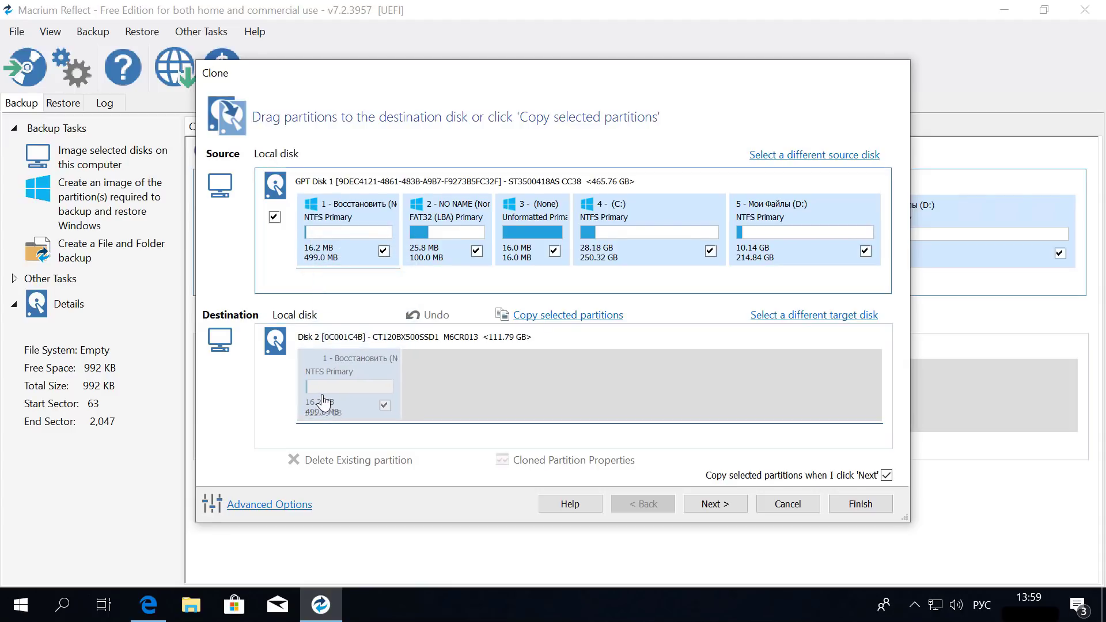
{"action": "left_click_drag", "start_coordinate": [447, 245], "coordinate": [575, 394]}
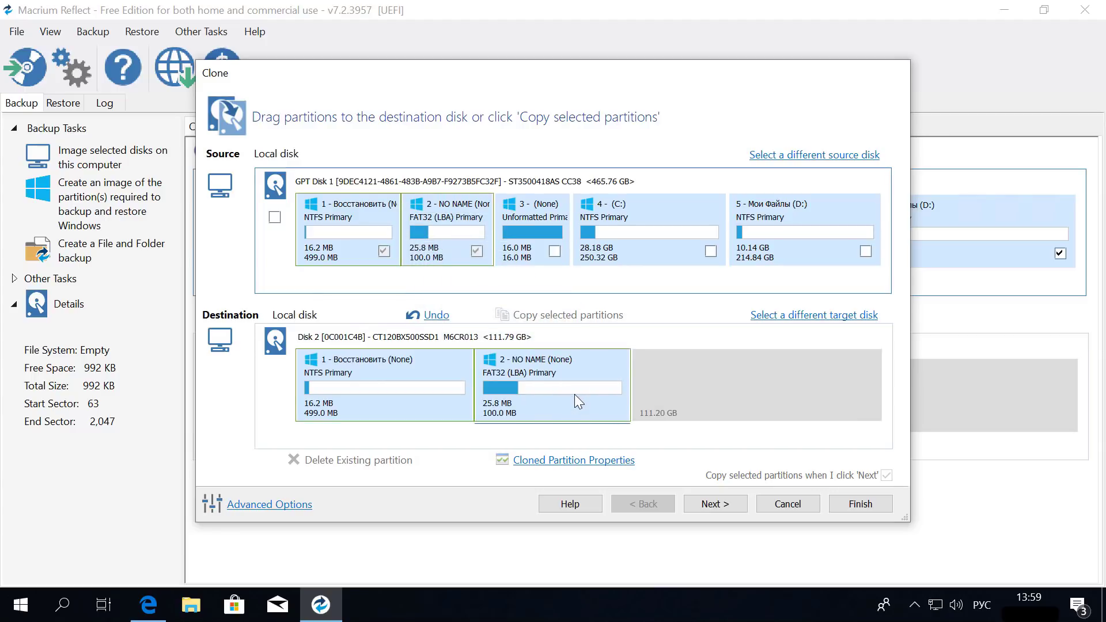
{"action": "left_click_drag", "start_coordinate": [510, 228], "coordinate": [650, 373]}
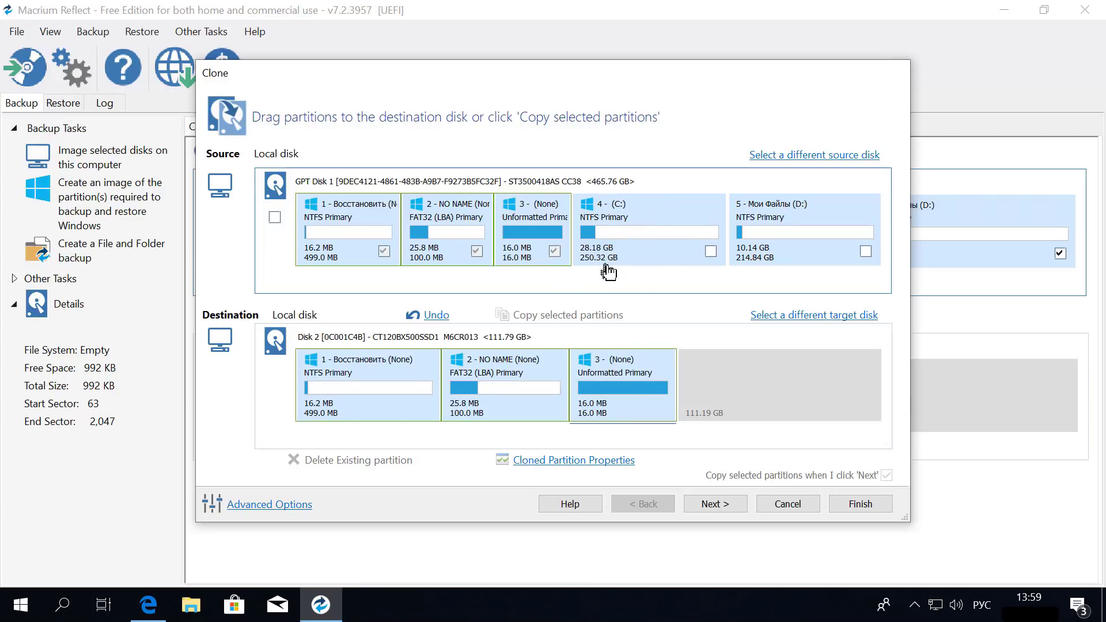
{"action": "left_click_drag", "start_coordinate": [630, 254], "coordinate": [729, 409]}
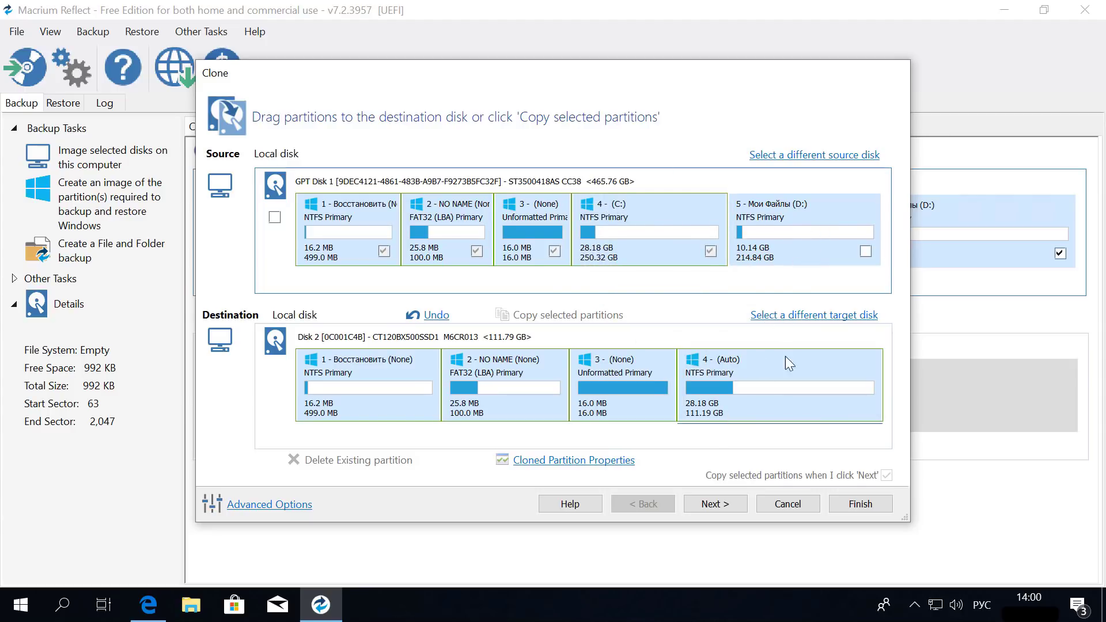
Shrink the cloned partition 4 on the destination disk to about 55.91 GB in its partition properties
{"action": "left_click", "coordinate": [813, 404]}
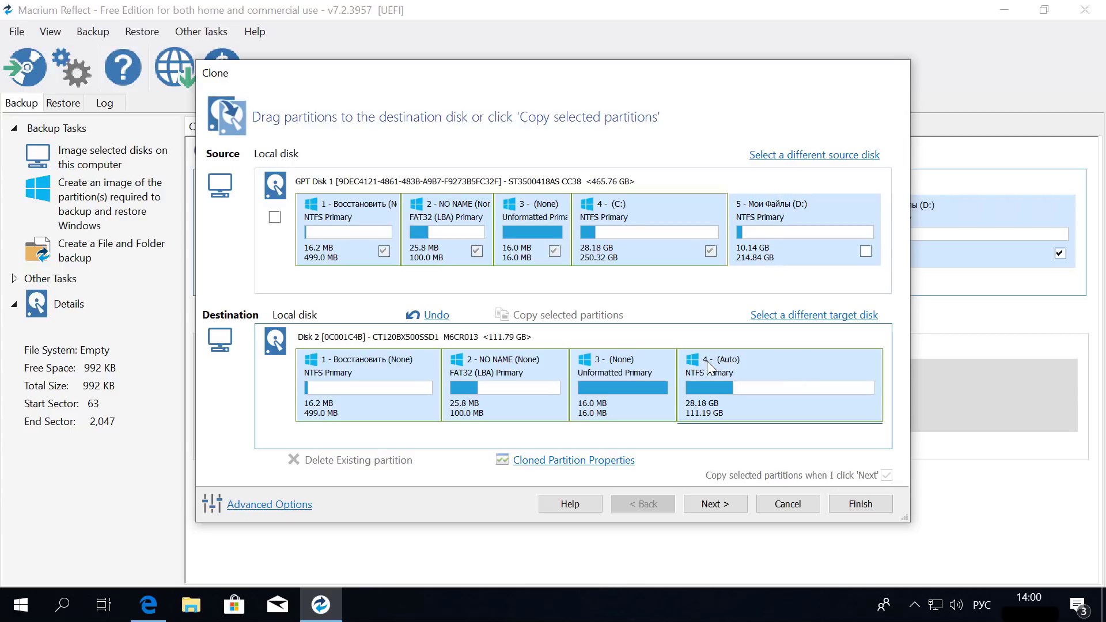
{"action": "left_click", "coordinate": [576, 461]}
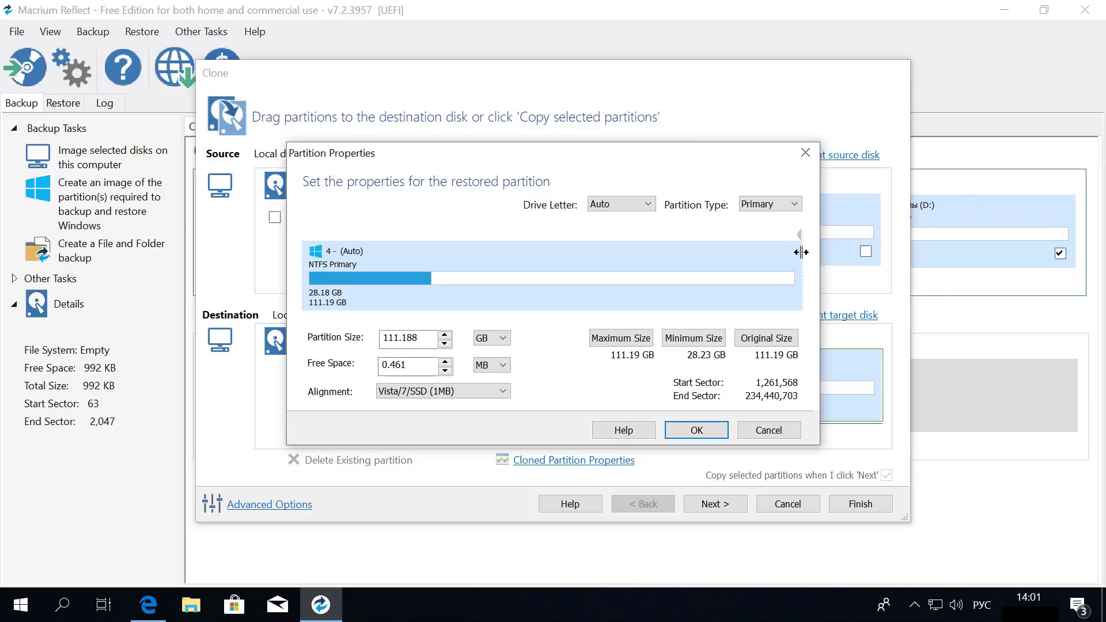
{"action": "left_click_drag", "start_coordinate": [801, 254], "coordinate": [553, 270]}
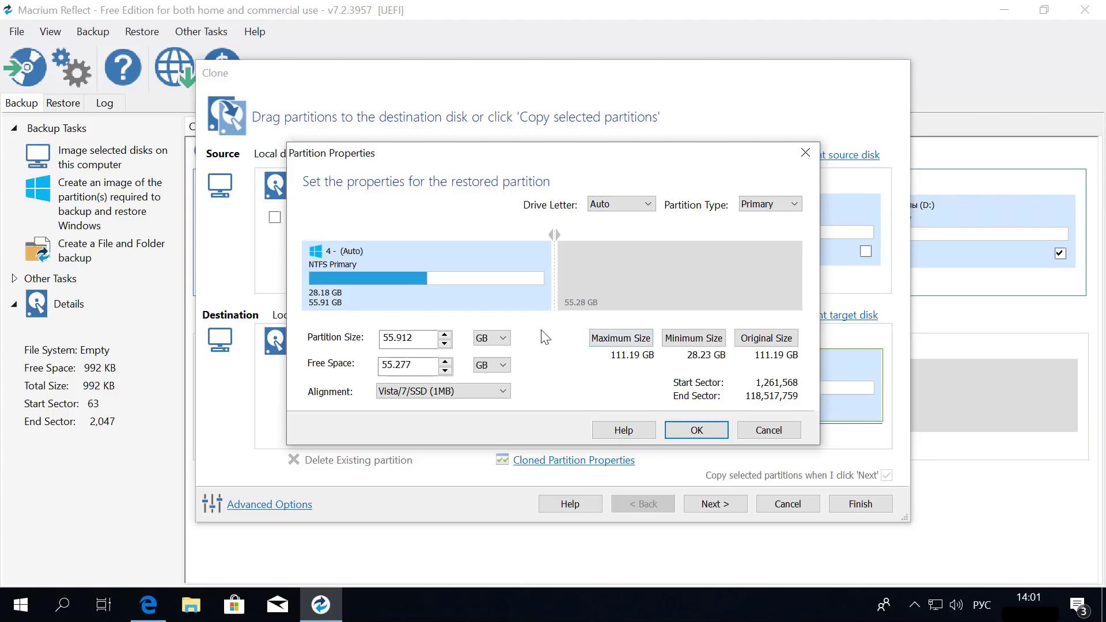
{"action": "left_click", "coordinate": [697, 433]}
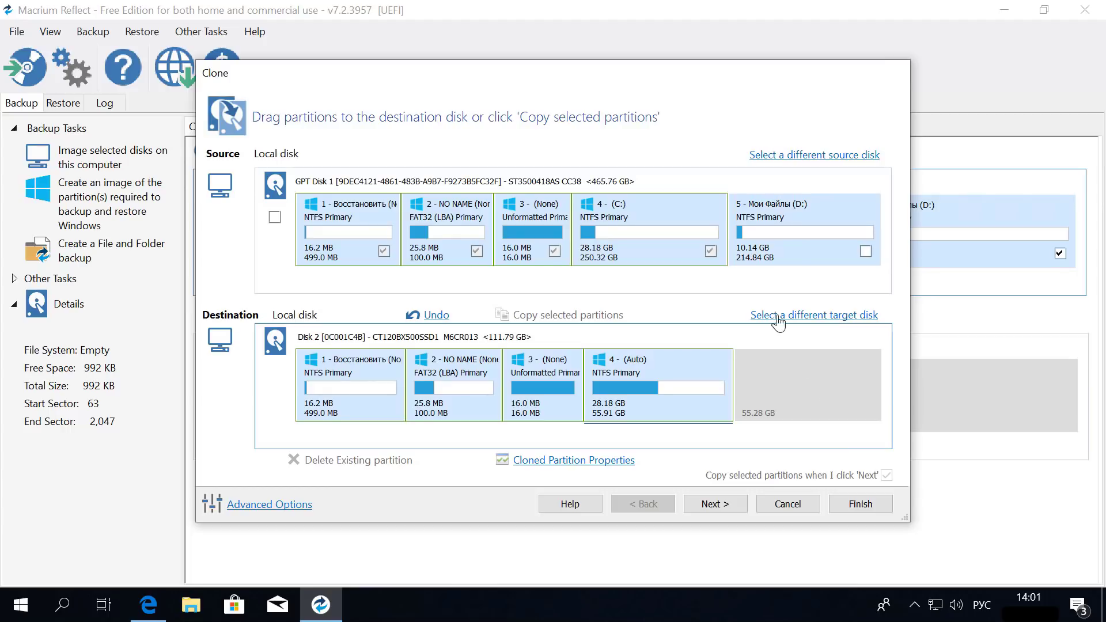
Copy partition 5, Мои Файлы (D:), into the remaining free space on Disk 2 and continue without scheduling the clone
{"action": "left_click_drag", "start_coordinate": [806, 245], "coordinate": [805, 438]}
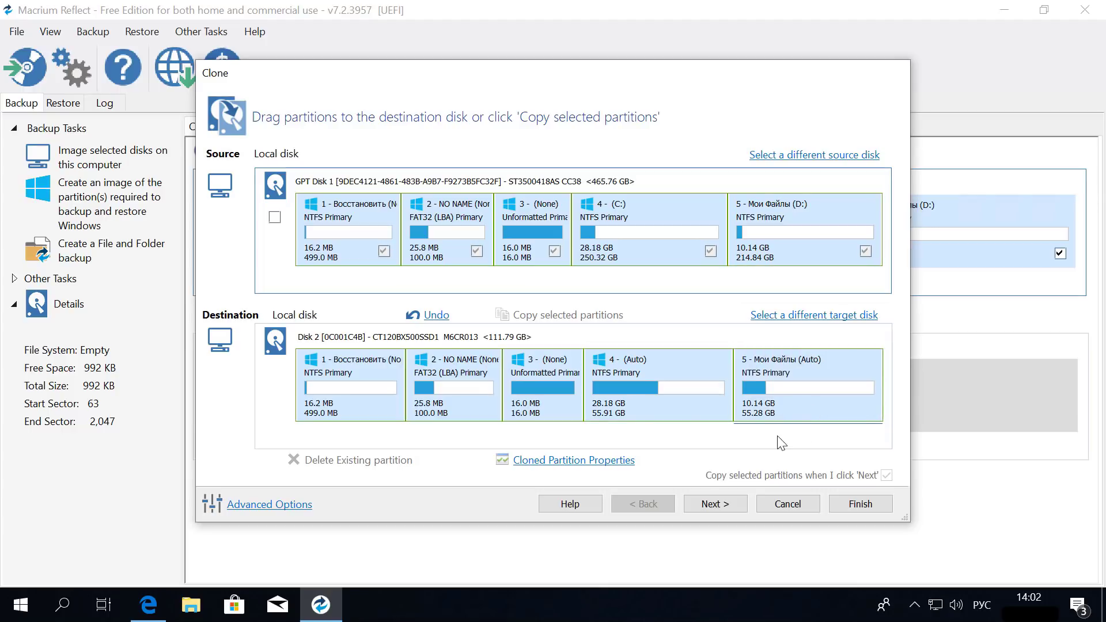
{"action": "left_click", "coordinate": [714, 503]}
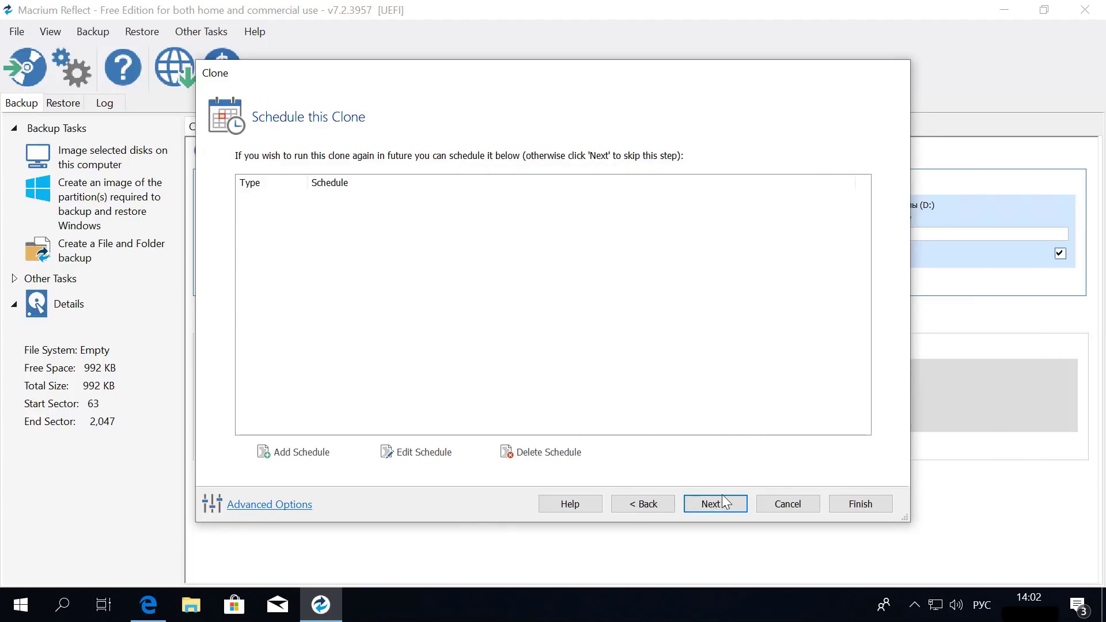
{"action": "left_click", "coordinate": [719, 505]}
Review the clone summary, then run the clone immediately and save its XML backup definition as My Clone
{"action": "left_click_drag", "start_coordinate": [894, 217], "coordinate": [909, 412]}
{"action": "left_click_drag", "start_coordinate": [907, 366], "coordinate": [899, 198]}
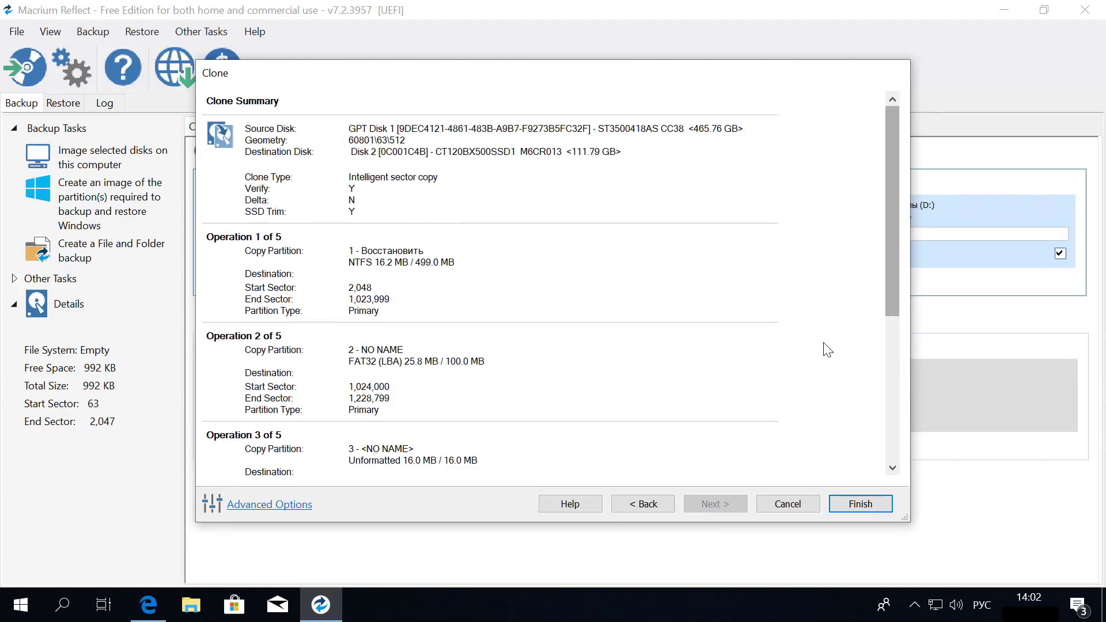
{"action": "left_click", "coordinate": [862, 506]}
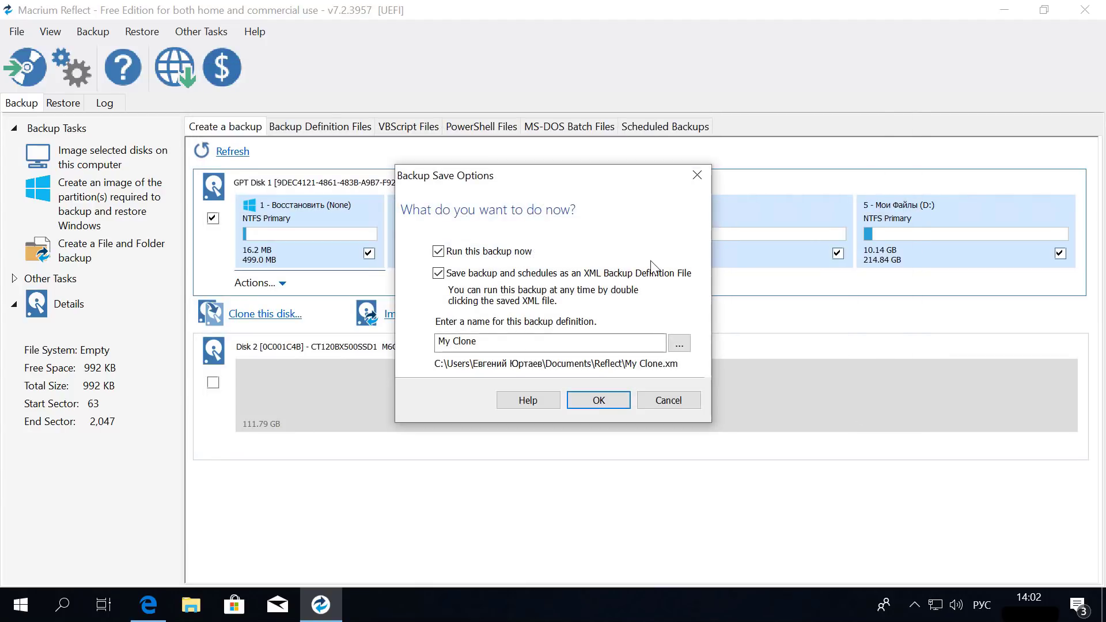
{"action": "left_click", "coordinate": [602, 401]}
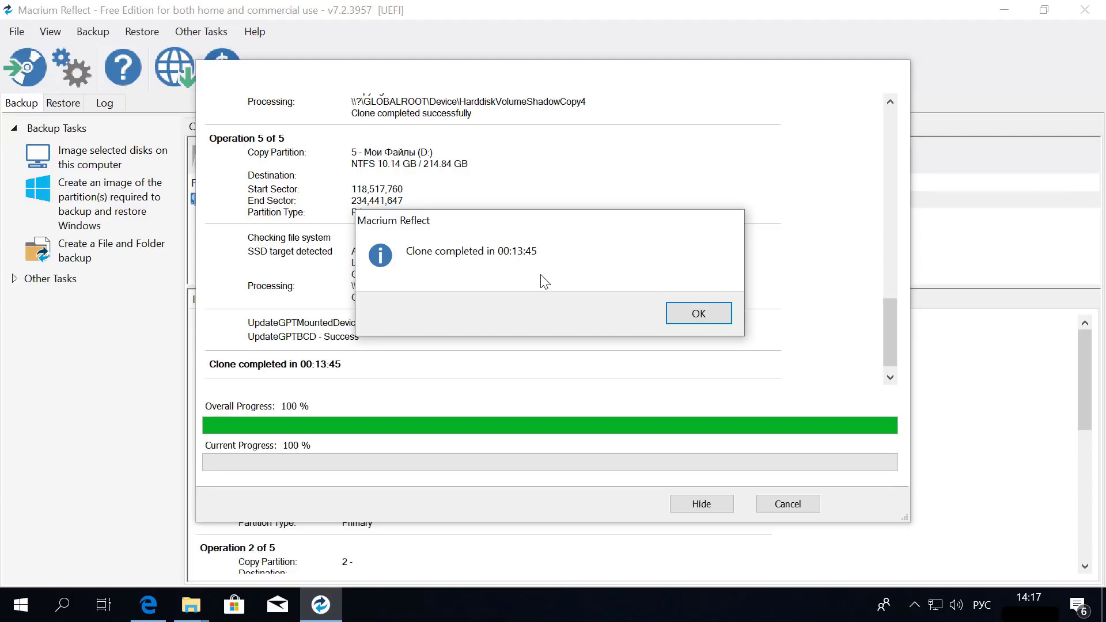
Dismiss the clone completion message, close the progress window and exit Macrium Reflect
{"action": "left_click", "coordinate": [699, 316]}
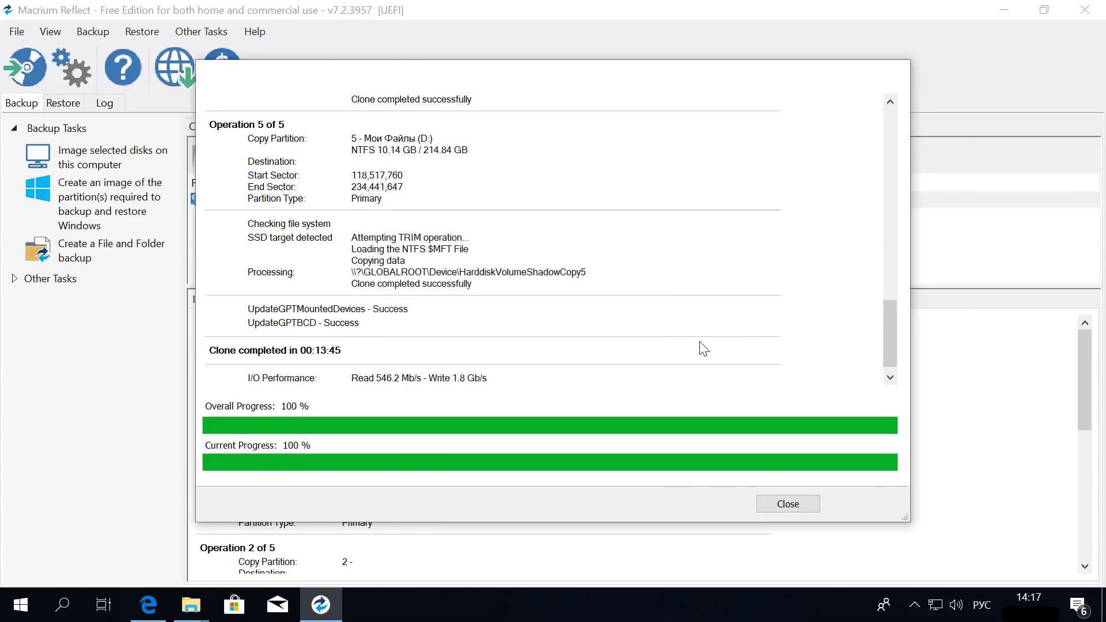
{"action": "left_click", "coordinate": [791, 504]}
{"action": "left_click", "coordinate": [1086, 11]}
Close the remaining File Explorer and Microsoft Edge windows to leave only the desktop
{"action": "key", "text": "super+d"}
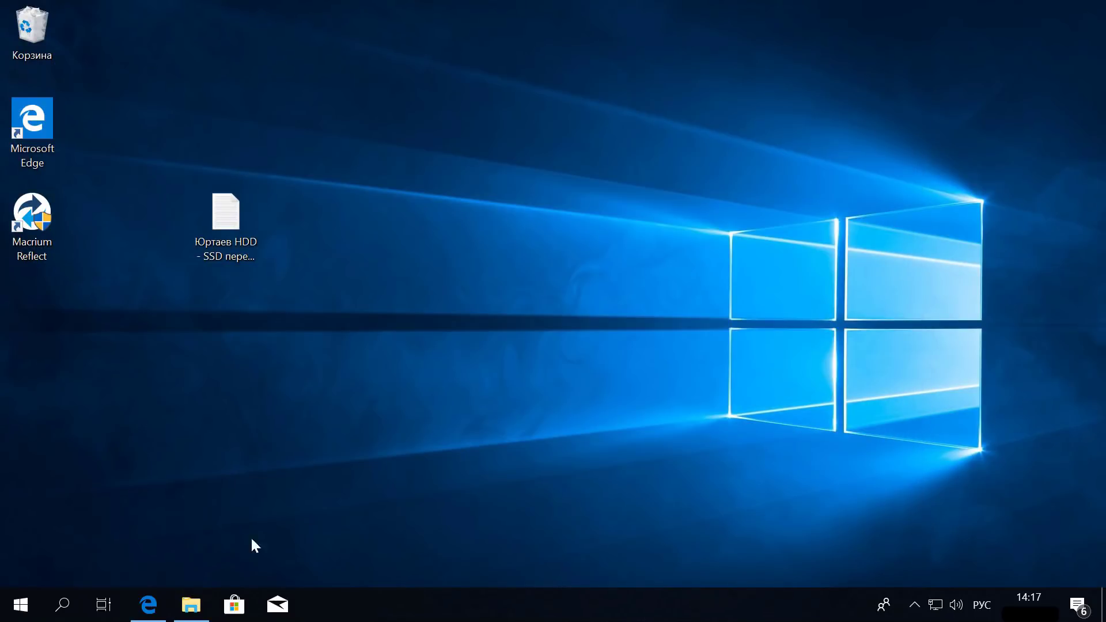
{"action": "left_click", "coordinate": [191, 605]}
{"action": "key", "text": "alt+F4"}
{"action": "key", "text": "alt+F4"}
{"action": "left_click", "coordinate": [507, 347]}
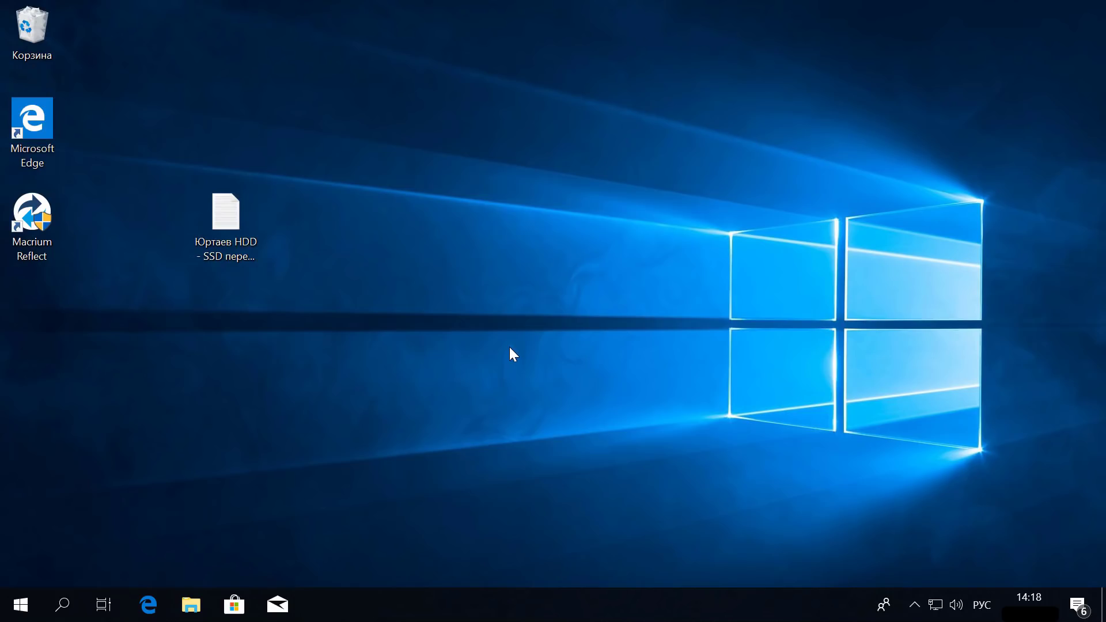
Shut down Windows
{"action": "left_click", "coordinate": [17, 605]}
{"action": "left_click", "coordinate": [22, 568]}
{"action": "left_click", "coordinate": [105, 465]}
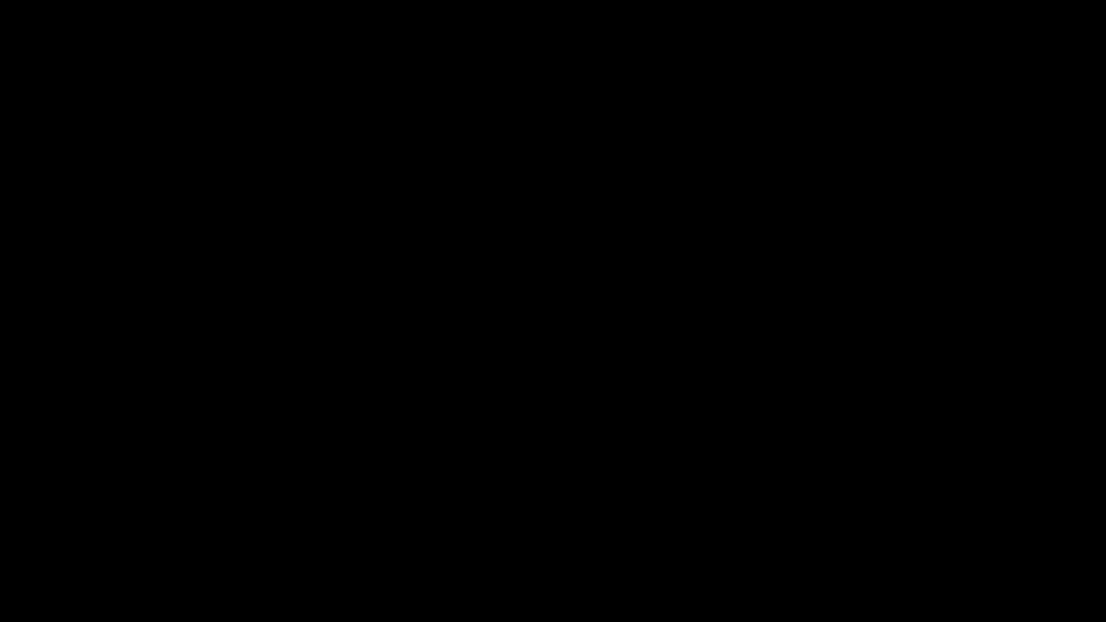